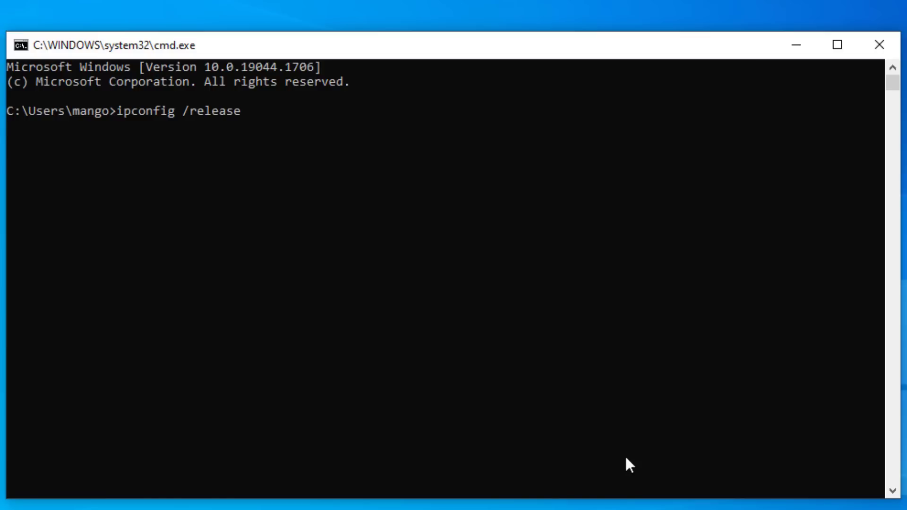
Release the current IP configuration with ipconfig /release and flush the DNS resolver cache with ipconfig /flushdns.
key("Return")
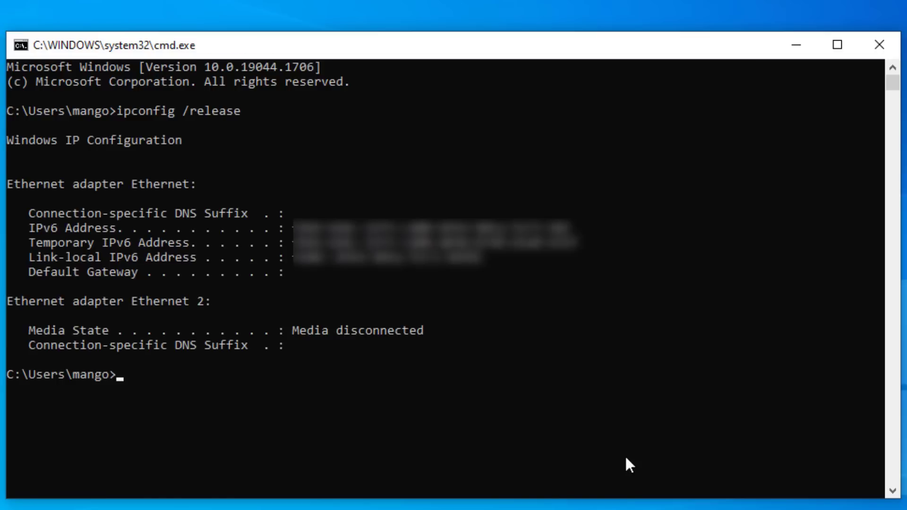
type("ipconfig")
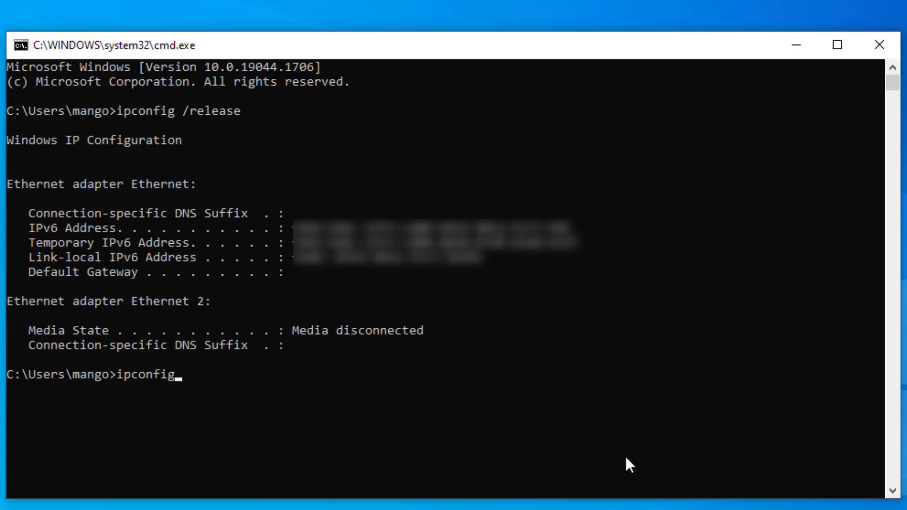
type(" /flushdns")
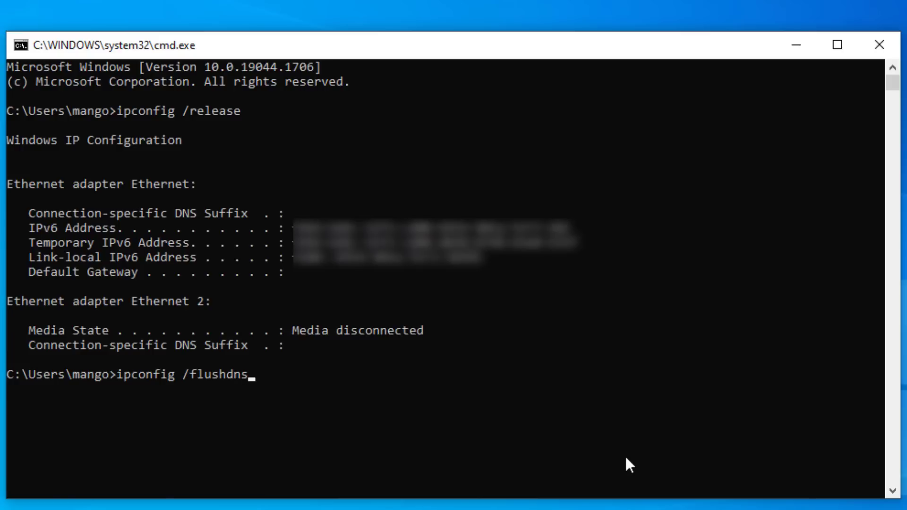
key("Return")
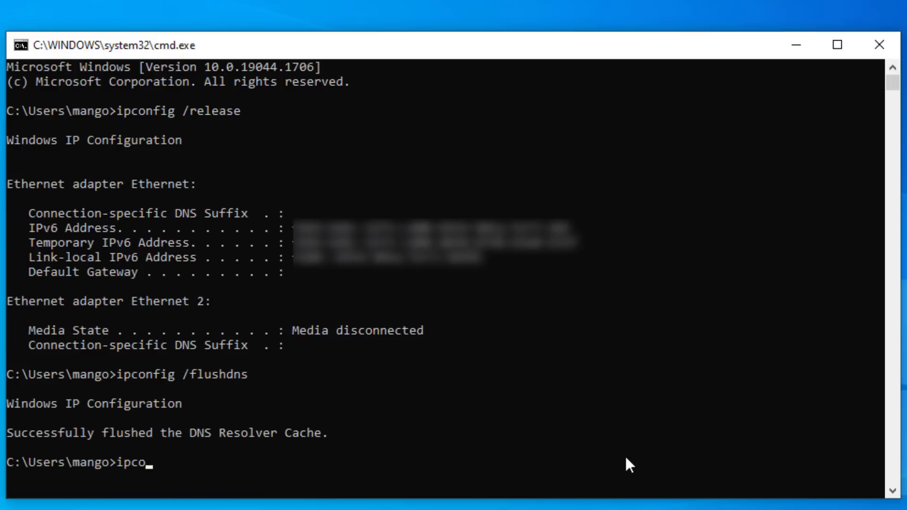
Renew the IP configuration by running ipconfig /renew.
type("ipconfig /renew")
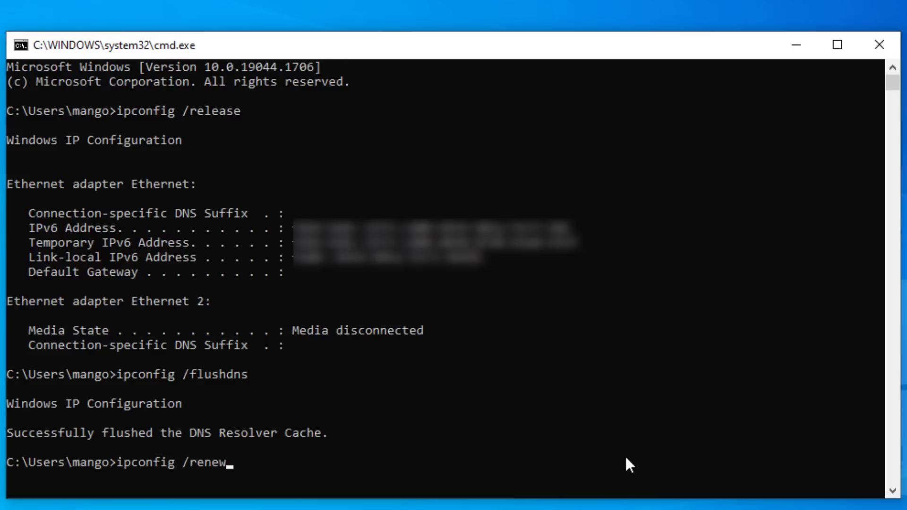
key("Return")
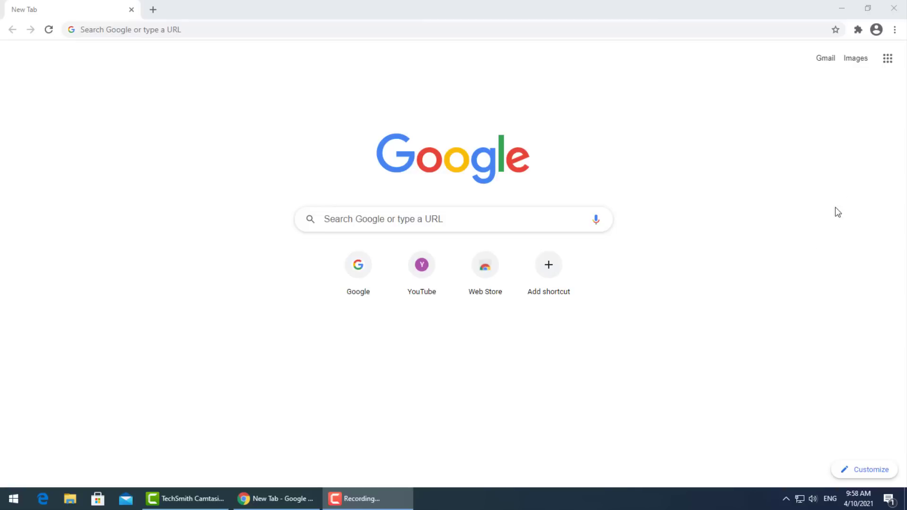
In Chrome's settings, open Clear browsing data and set the basic time range to Last 7 days.
left_click(895, 31)
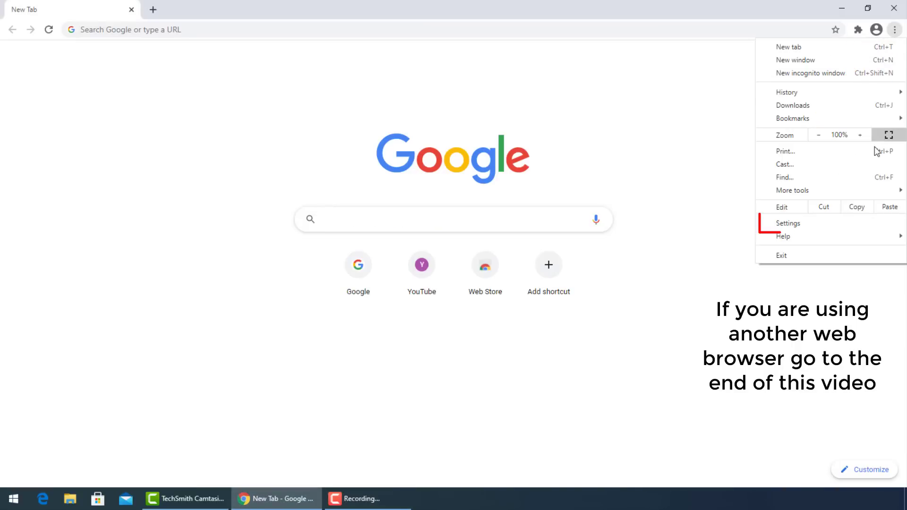
left_click(815, 225)
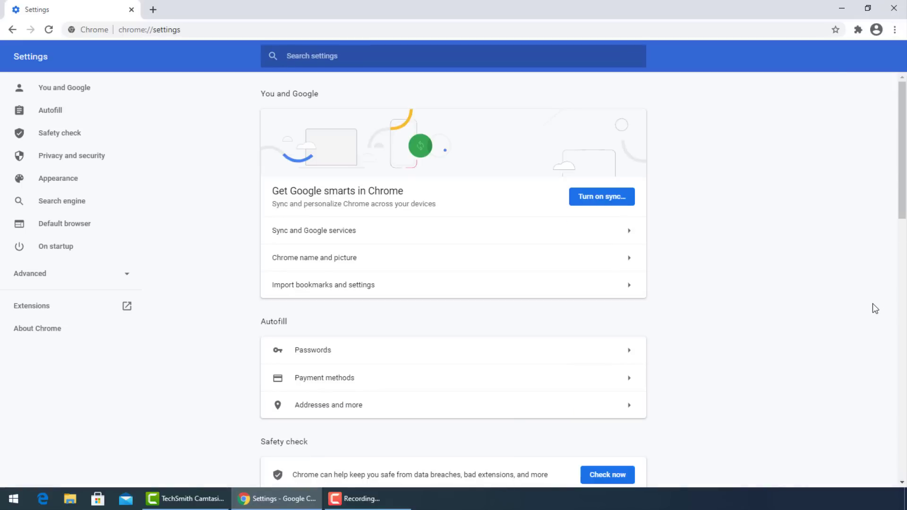
scroll(773, 330, "down", 5)
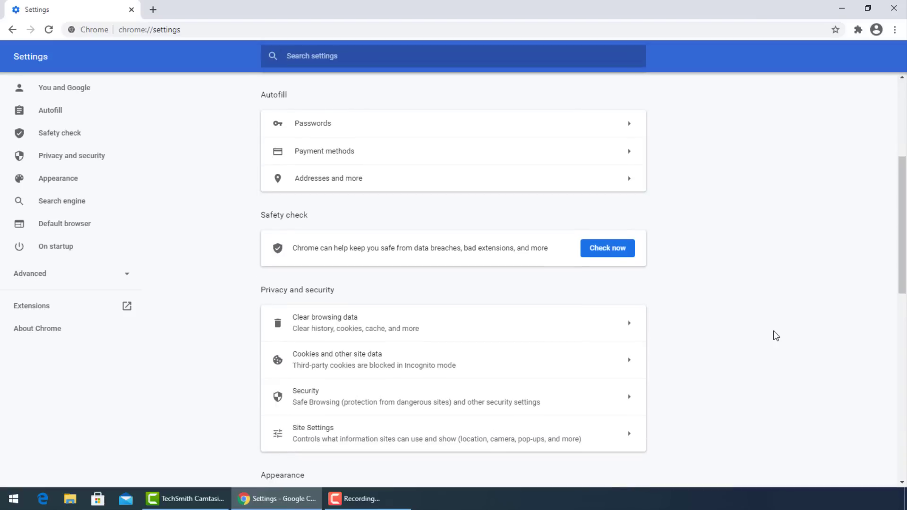
left_click(349, 329)
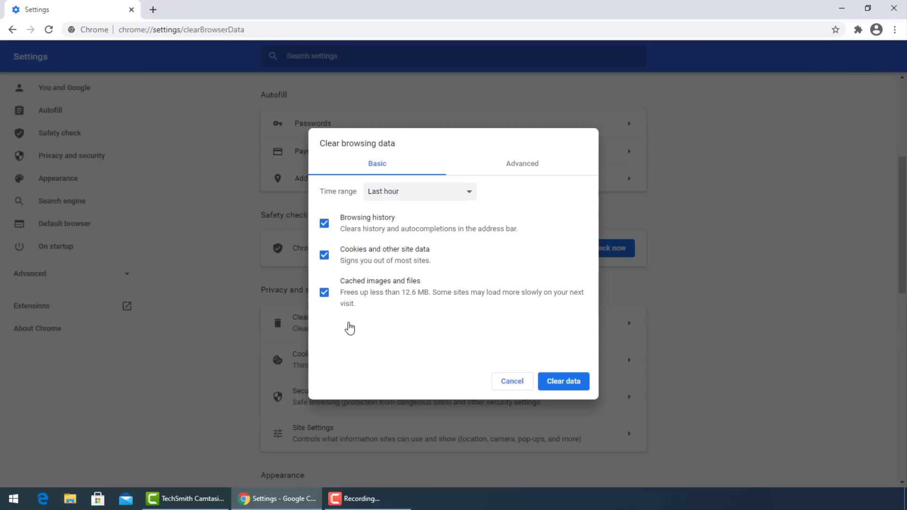
left_click(466, 193)
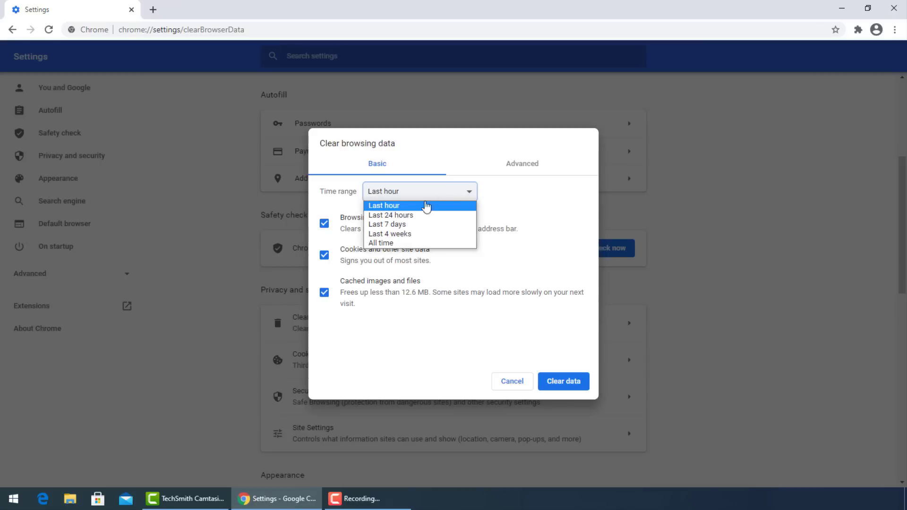
left_click(421, 221)
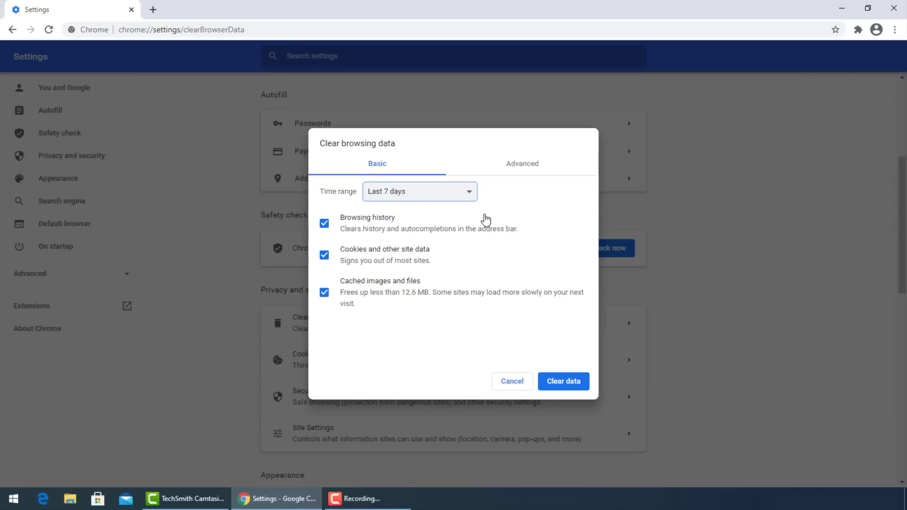
Set the time range of the advanced browsing data options to Last 7 days.
left_click(524, 170)
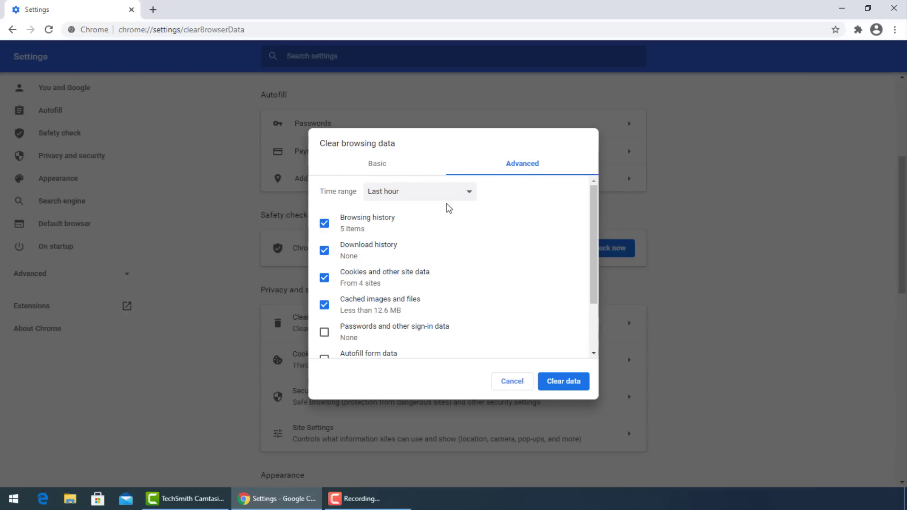
left_click(461, 193)
left_click(441, 226)
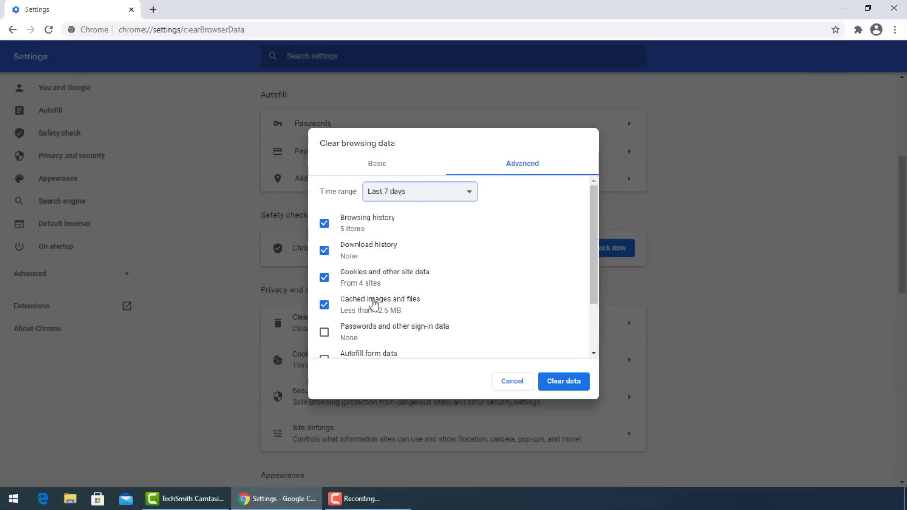
Include passwords and other sign-in data, autofill form data, site settings and hosted app data, and clear the selected browsing data.
left_click(375, 330)
scroll(467, 314, "down", 3)
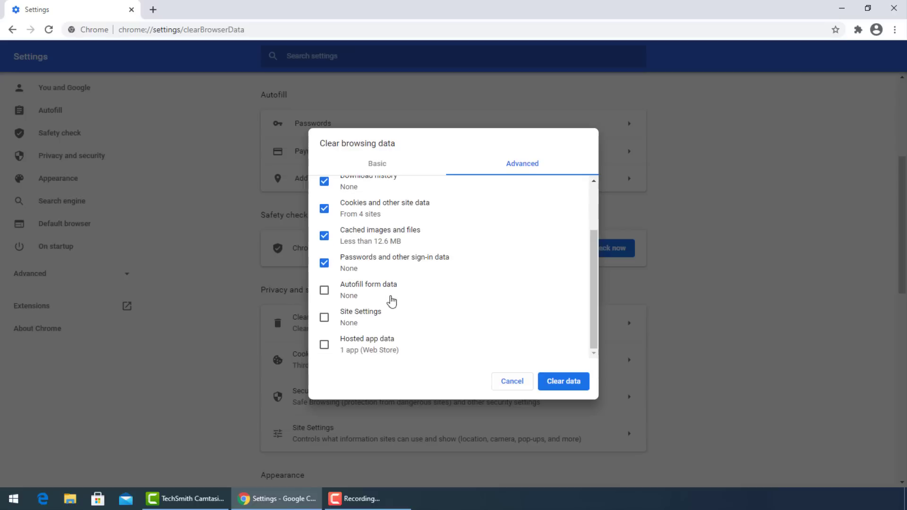
left_click(383, 292)
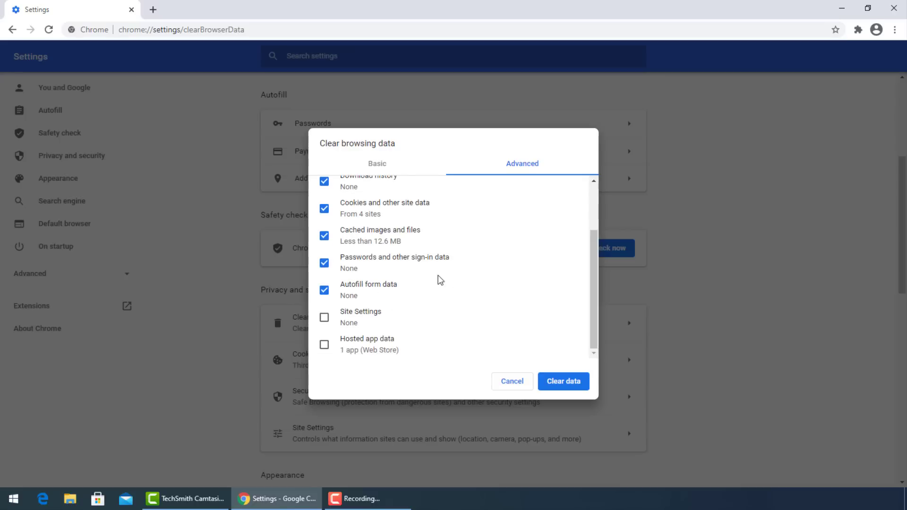
left_click(369, 311)
left_click(386, 345)
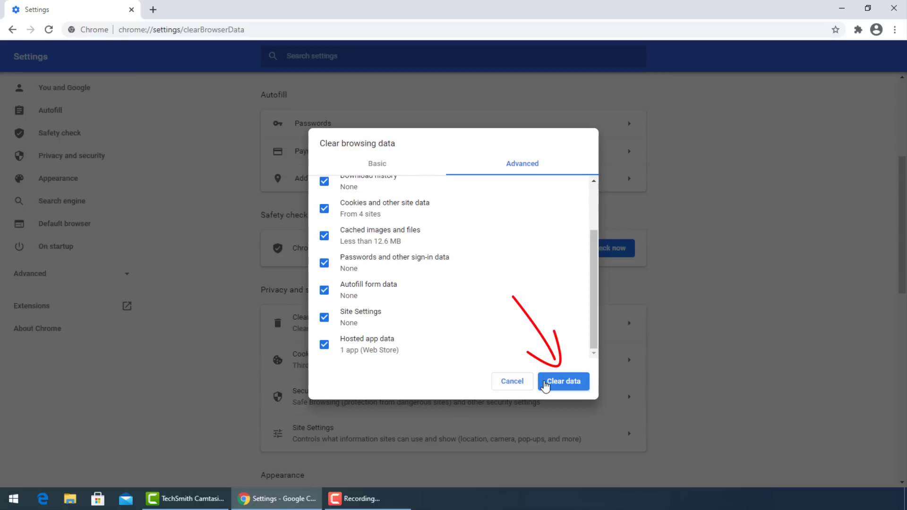
left_click(553, 383)
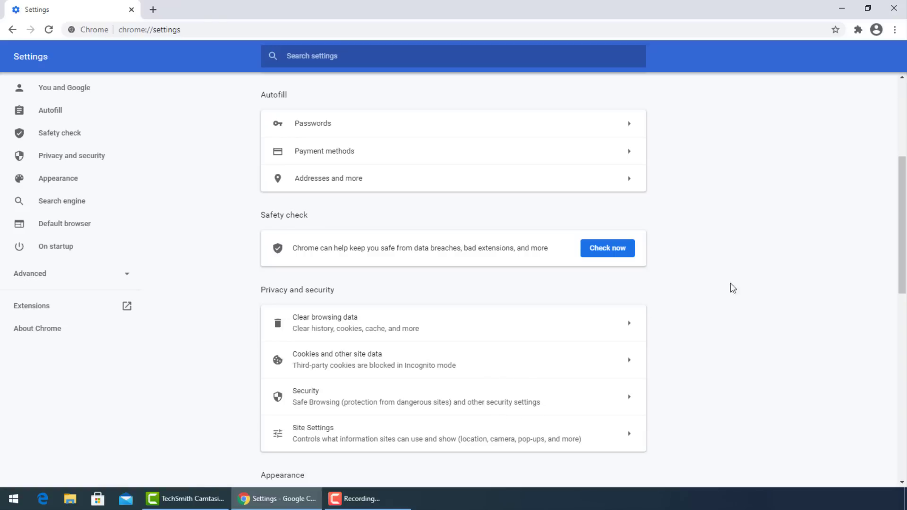
In the Cookies and other site data settings, enable clearing cookies and site data when you quit Chrome.
scroll(731, 345, "down", 1)
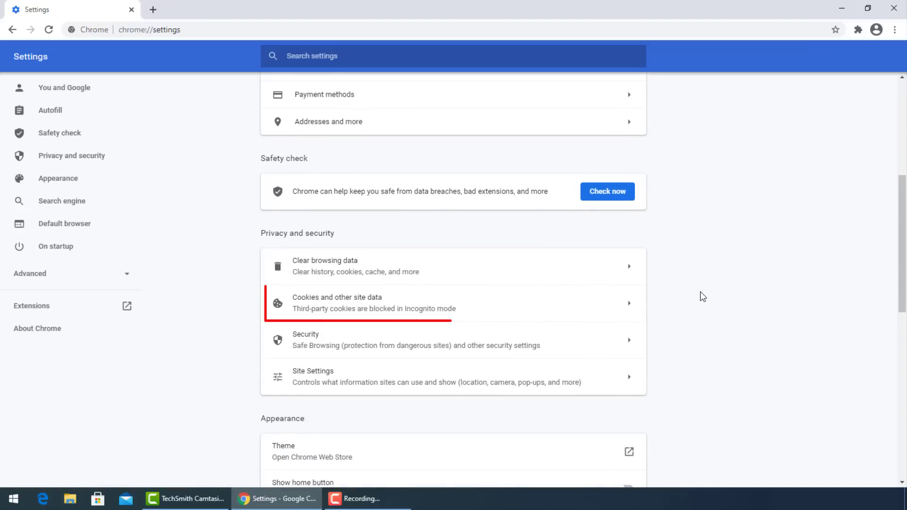
left_click(388, 302)
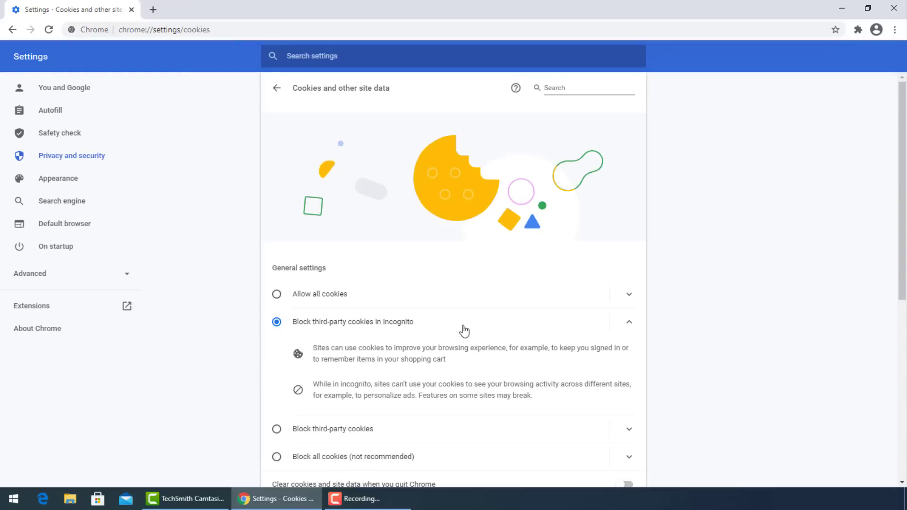
scroll(462, 328, "down", 2)
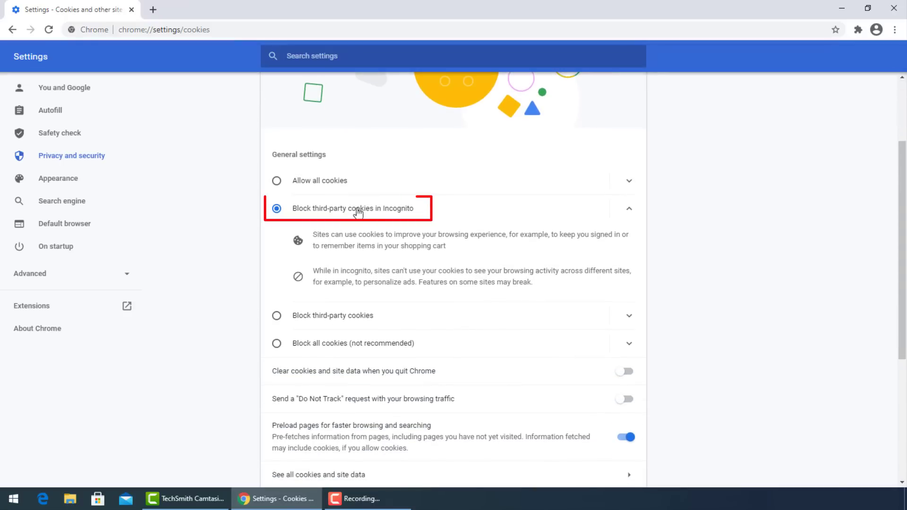
scroll(530, 380, "down", 2)
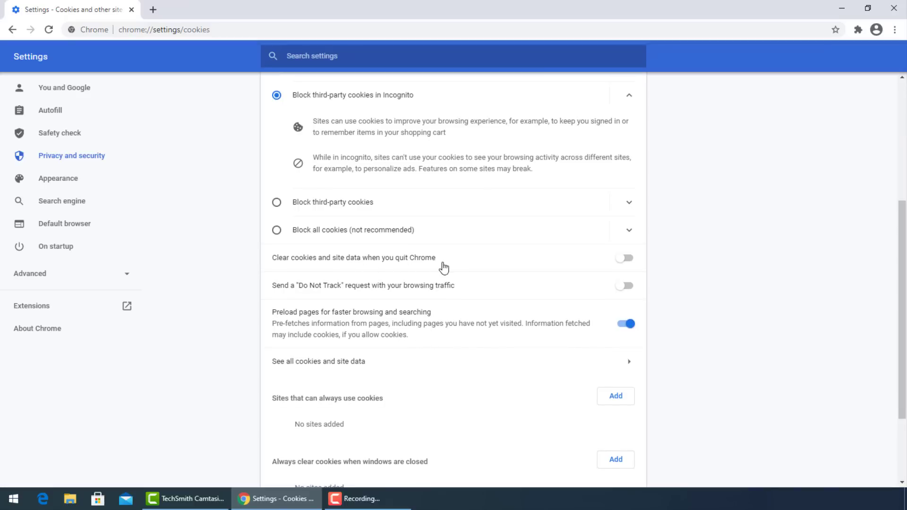
left_click(623, 264)
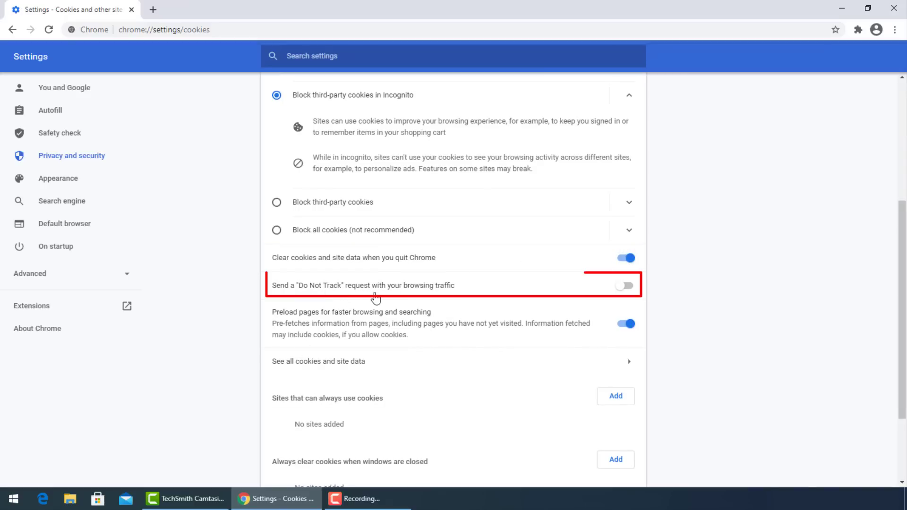
Enable sending a "Do Not Track" request with browsing traffic, confirm it, and return to the main settings page.
scroll(417, 306, "down", 1)
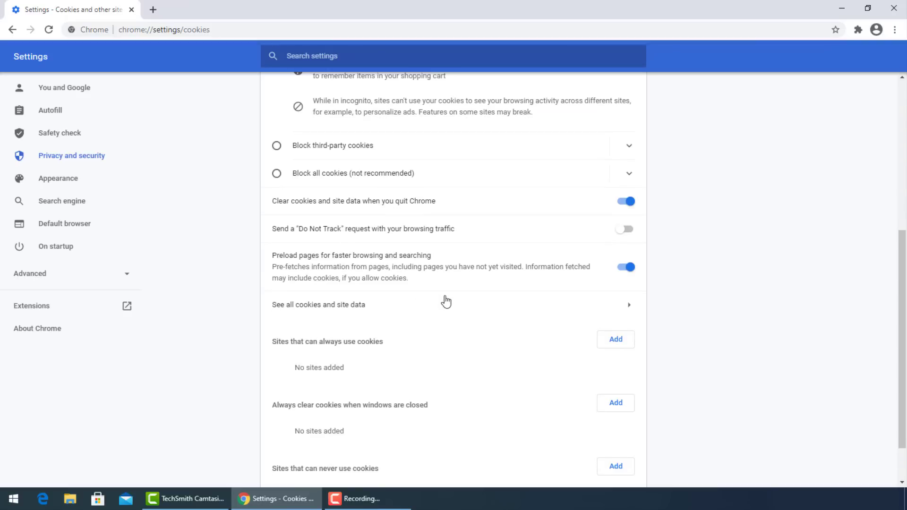
left_click(626, 233)
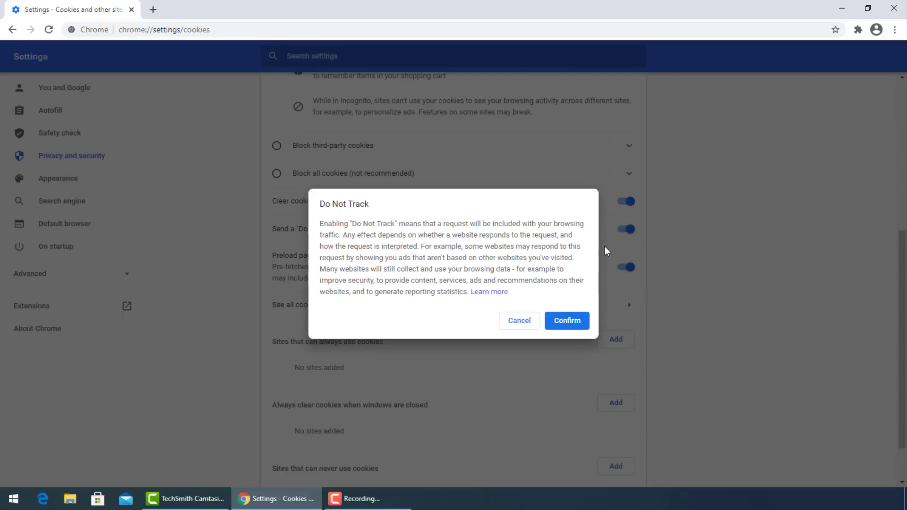
left_click(568, 321)
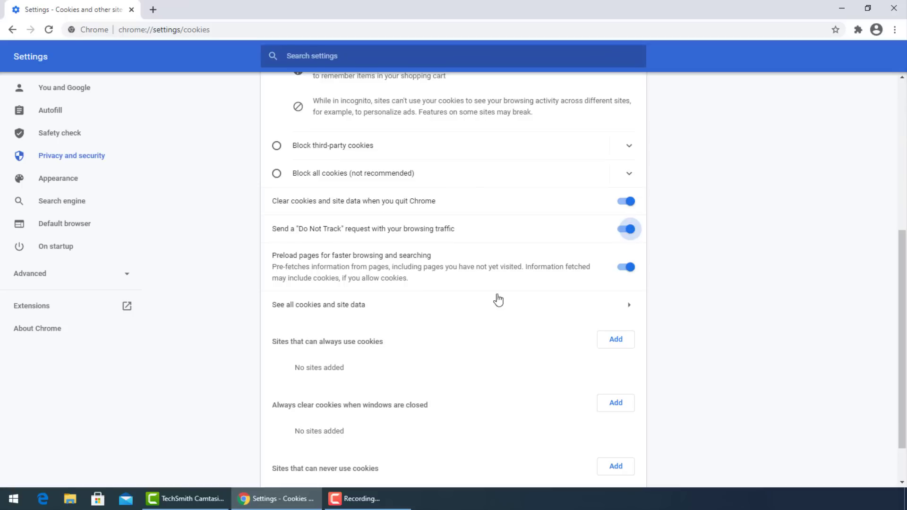
scroll(512, 319, "down", 1)
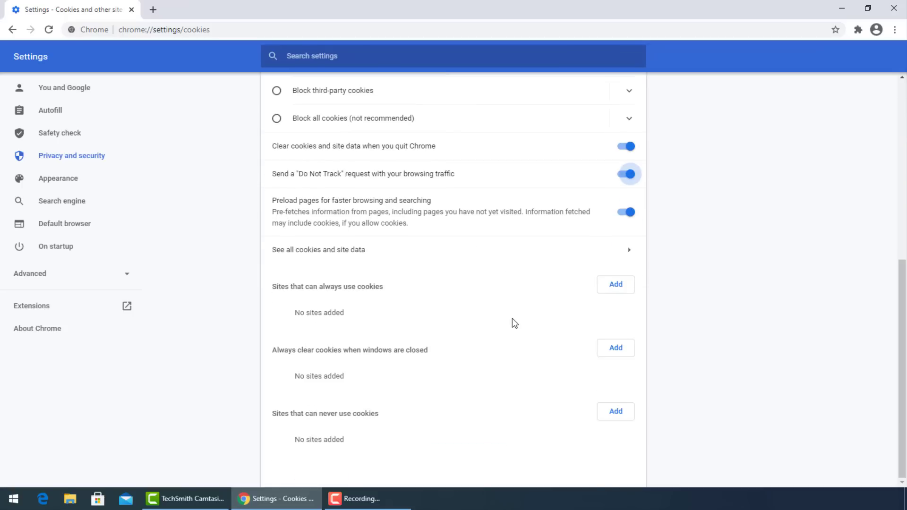
scroll(411, 236, "up", 6)
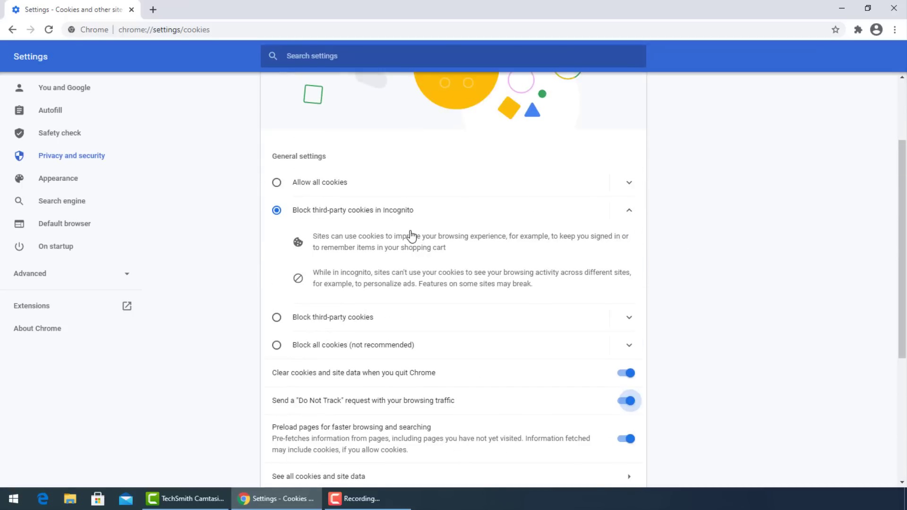
left_click(279, 88)
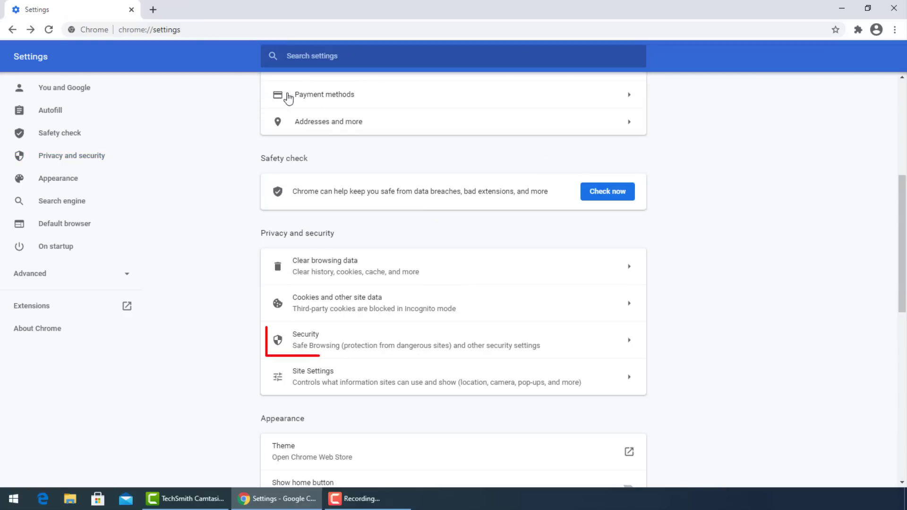
Review the Safe Browsing protection level and the advanced secure DNS options in the Security settings.
left_click(426, 346)
scroll(427, 338, "down", 2)
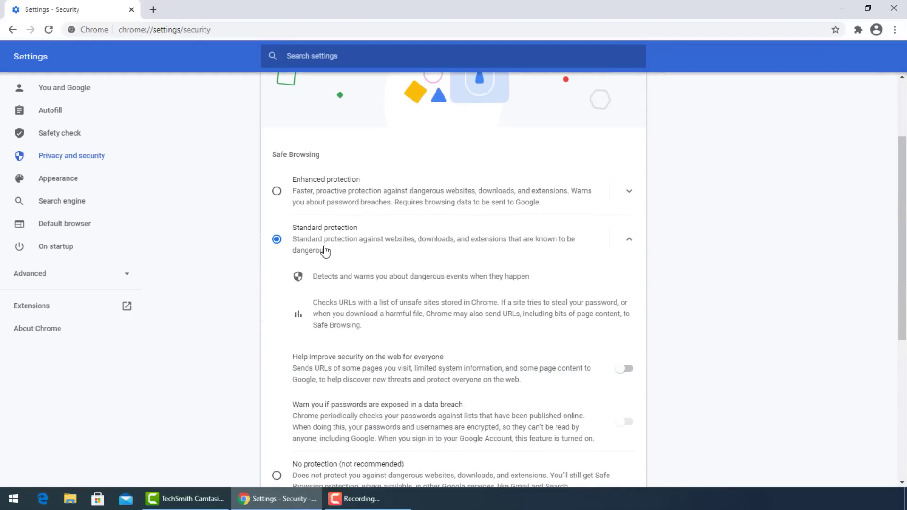
scroll(340, 248, "down", 2)
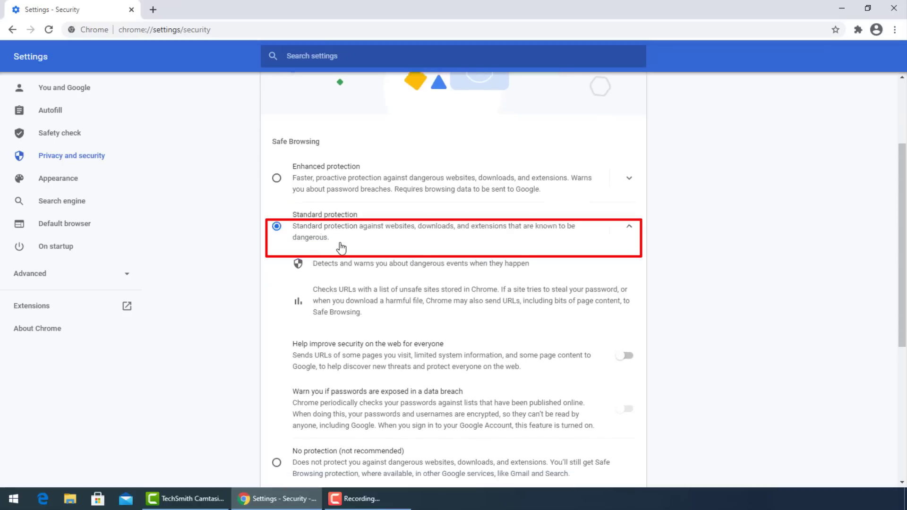
scroll(340, 248, "down", 5)
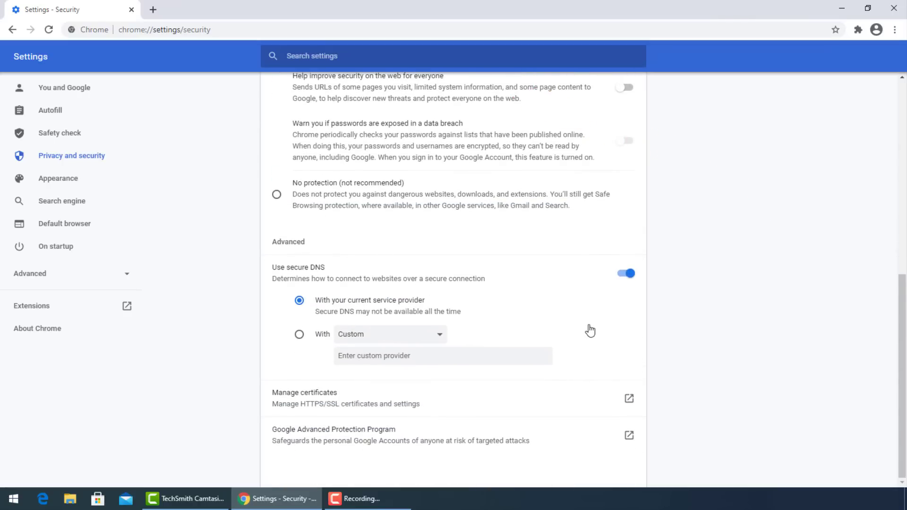
scroll(447, 213, "up", 6)
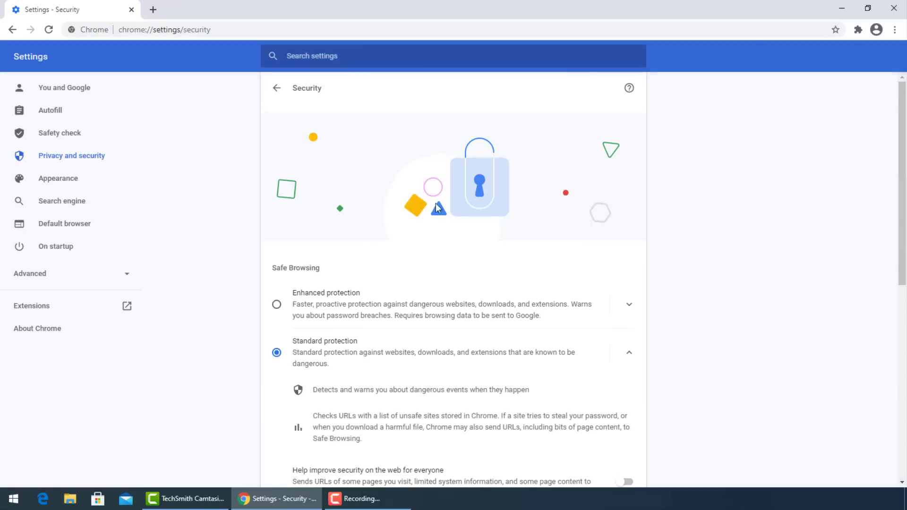
Block location access for all sites in Site Settings, then return to the permissions list.
left_click(276, 87)
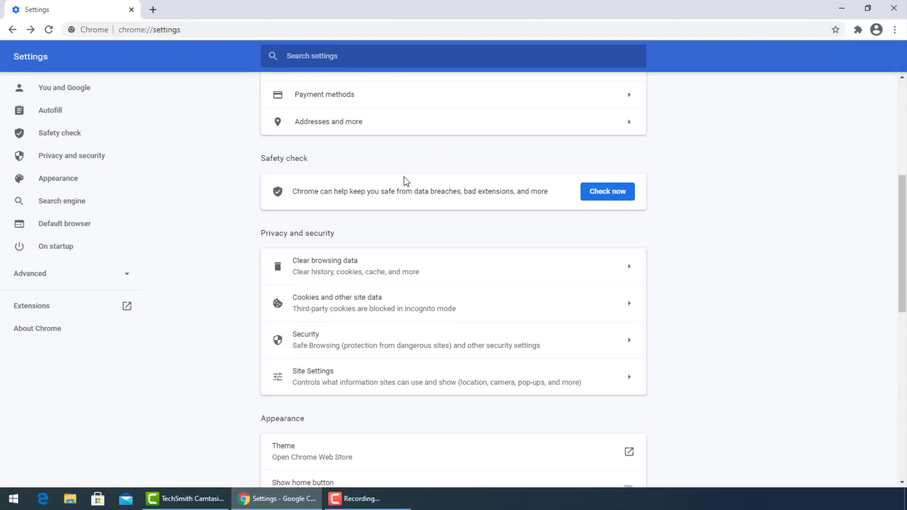
left_click(331, 375)
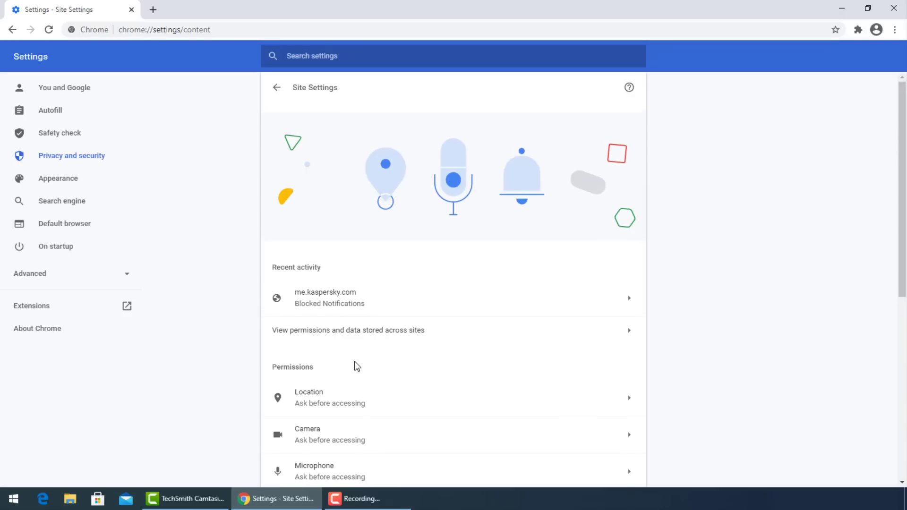
scroll(355, 366, "down", 3)
scroll(361, 363, "down", 3)
scroll(360, 360, "up", 1)
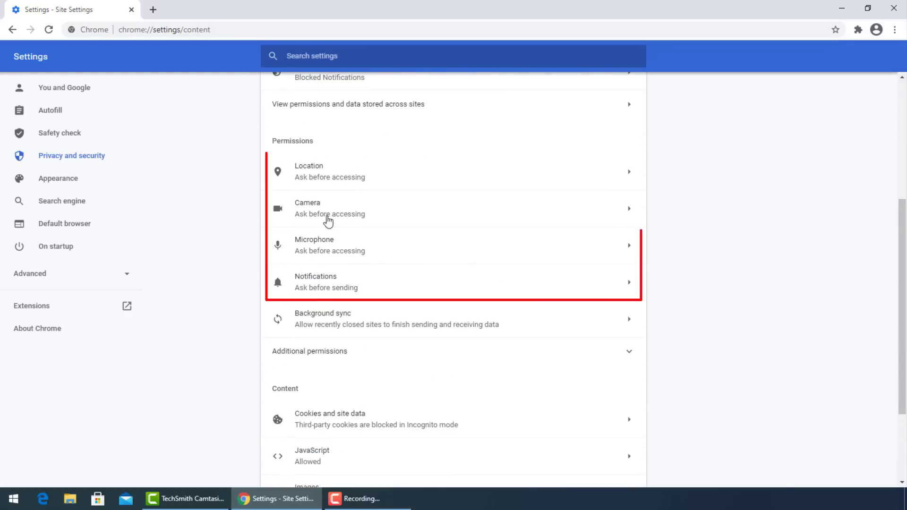
left_click(309, 178)
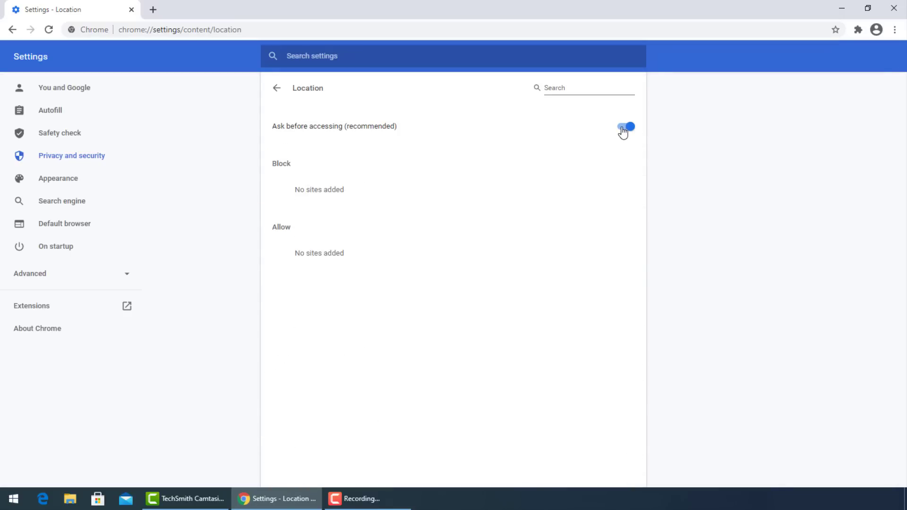
left_click(623, 128)
left_click(277, 89)
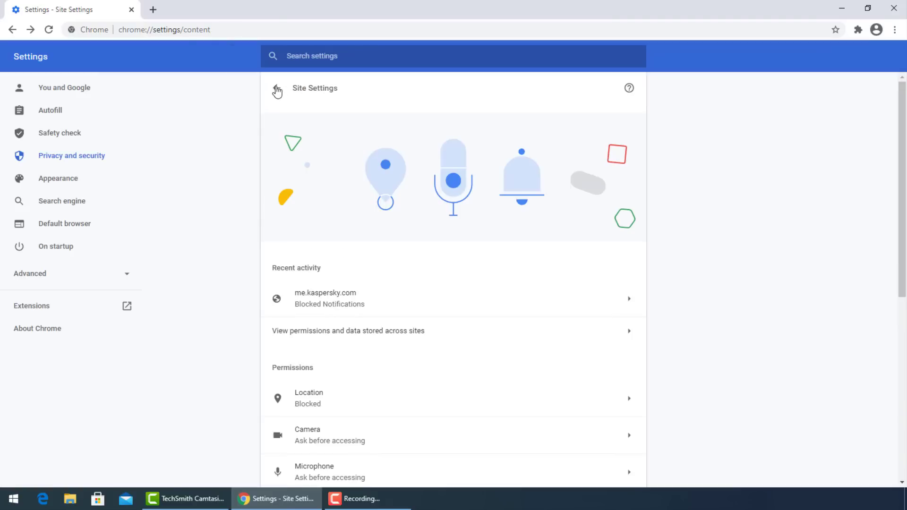
Turn off the camera's "Ask before accessing" permission so that sites are blocked from using it.
scroll(371, 214, "down", 2)
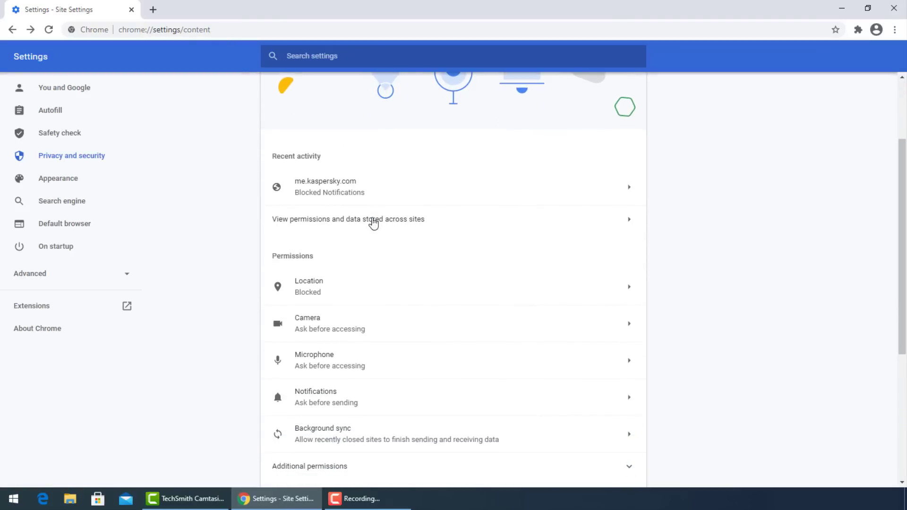
left_click(322, 320)
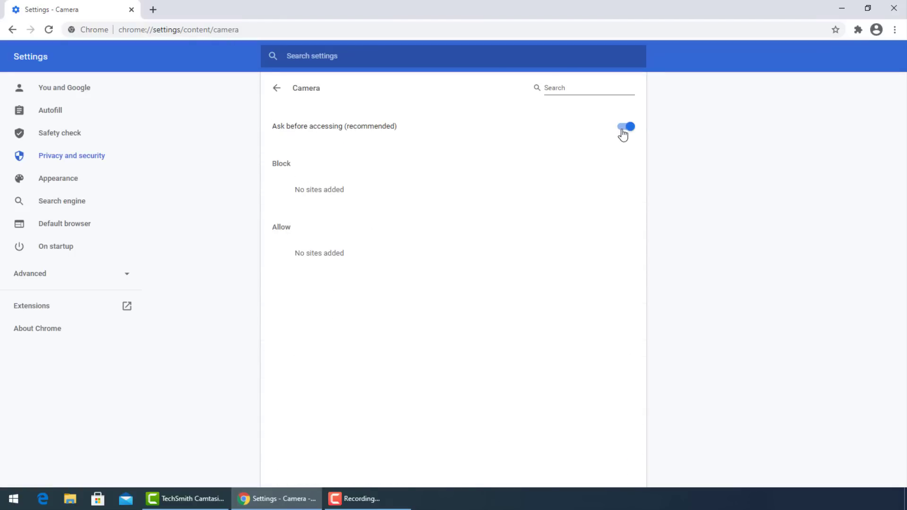
left_click(620, 129)
left_click(277, 88)
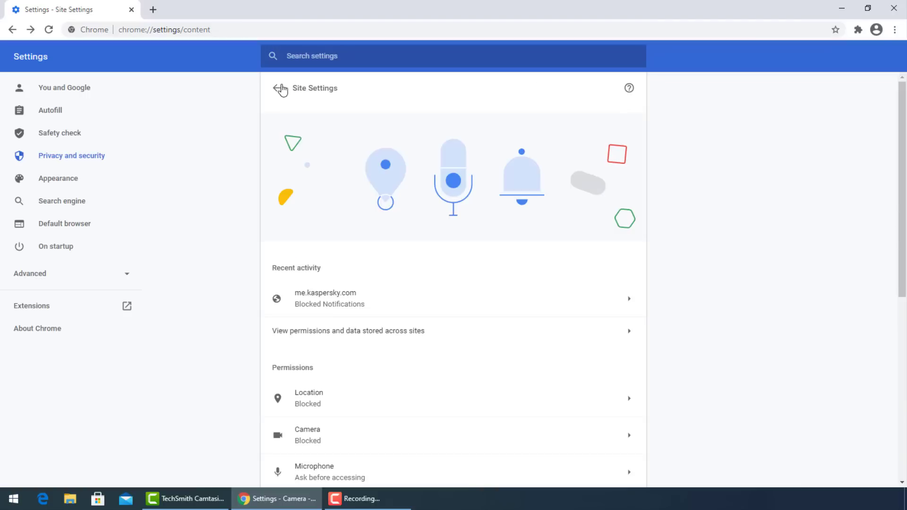
Review the remaining site permissions and check the Pop-ups and redirects setting, then return to the main settings page.
scroll(392, 243, "down", 2)
scroll(393, 249, "down", 2)
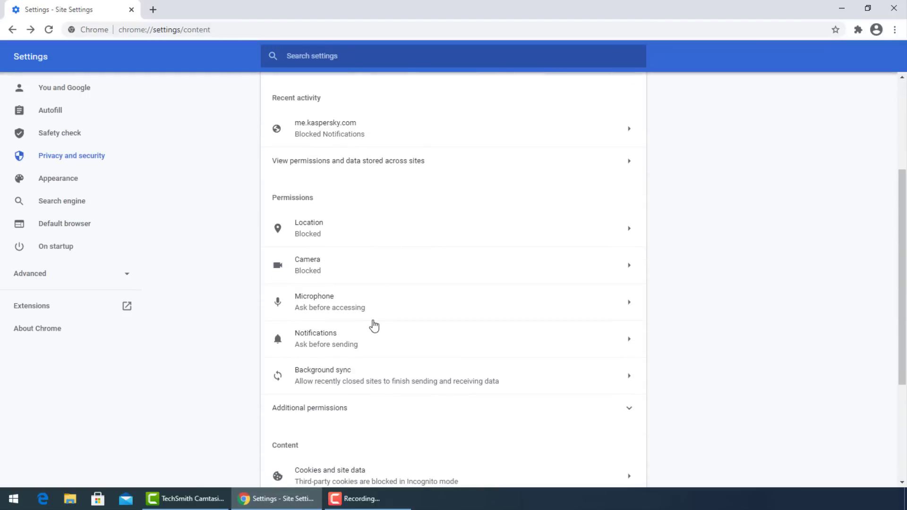
scroll(369, 321, "down", 2)
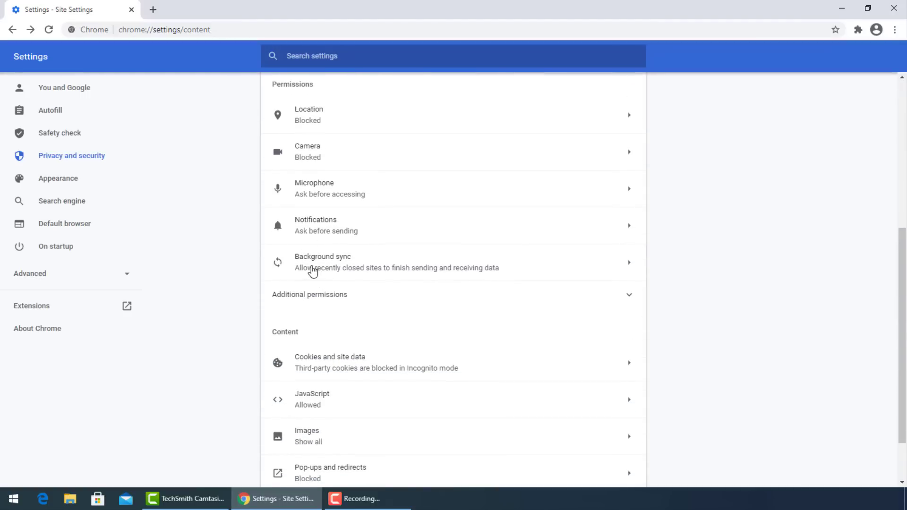
scroll(314, 271, "down", 1)
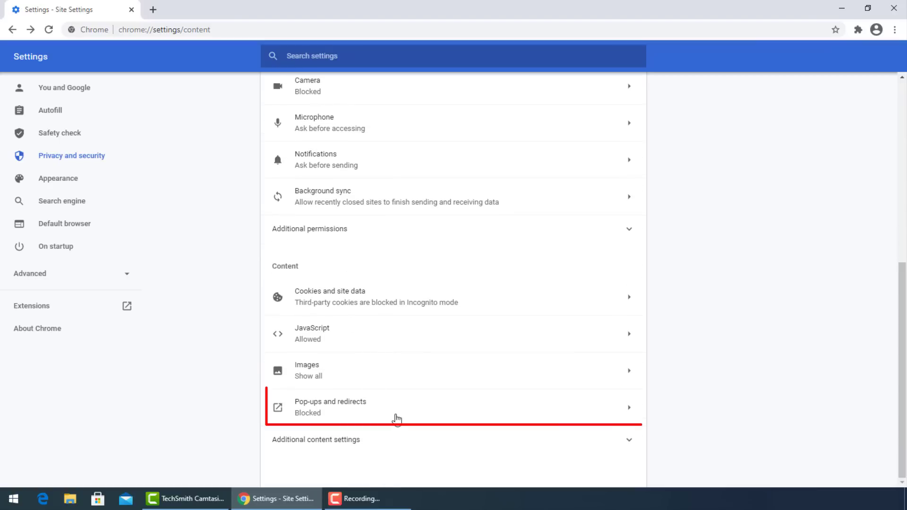
left_click(333, 411)
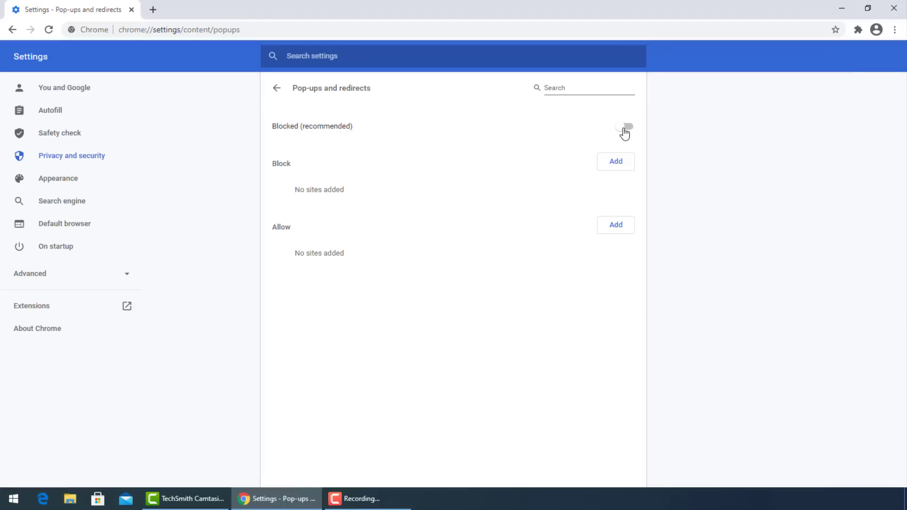
left_click(278, 89)
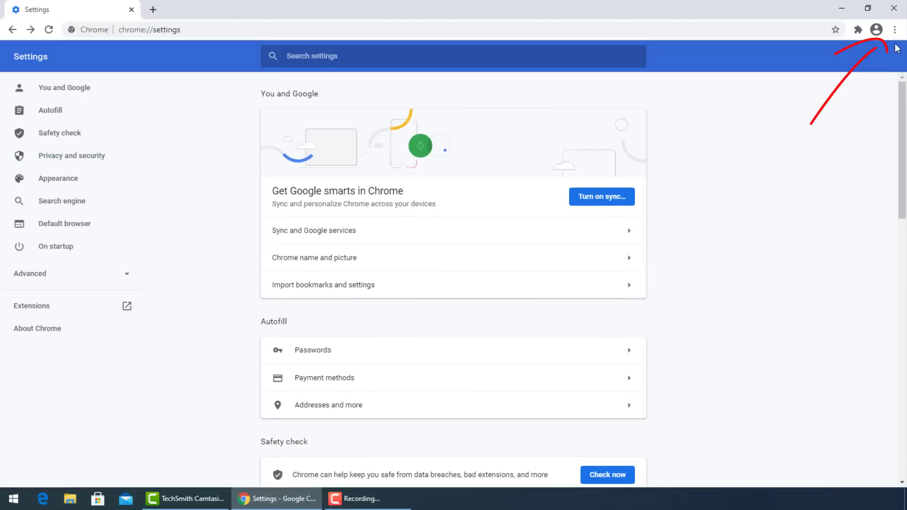
Remove the Tabby Cat extension from Chrome and turn off the Kaspersky Protection extension.
left_click(895, 32)
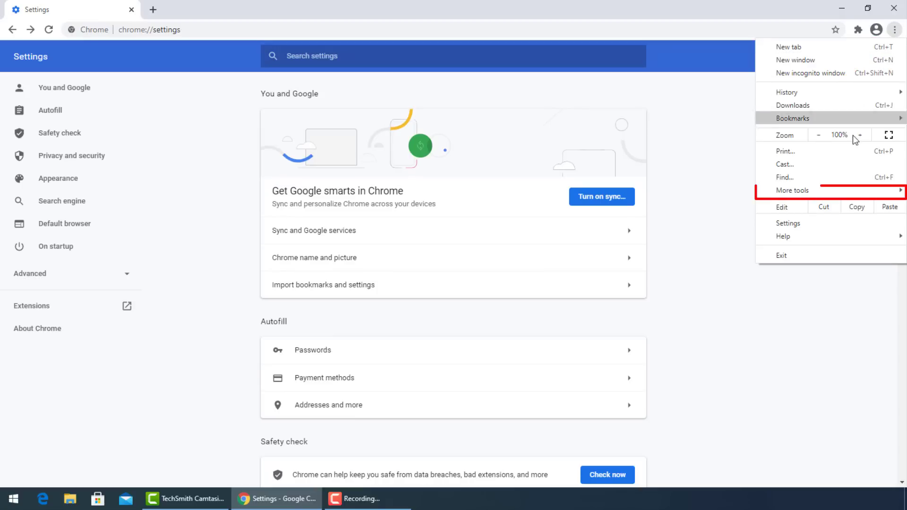
mouse_move(840, 193)
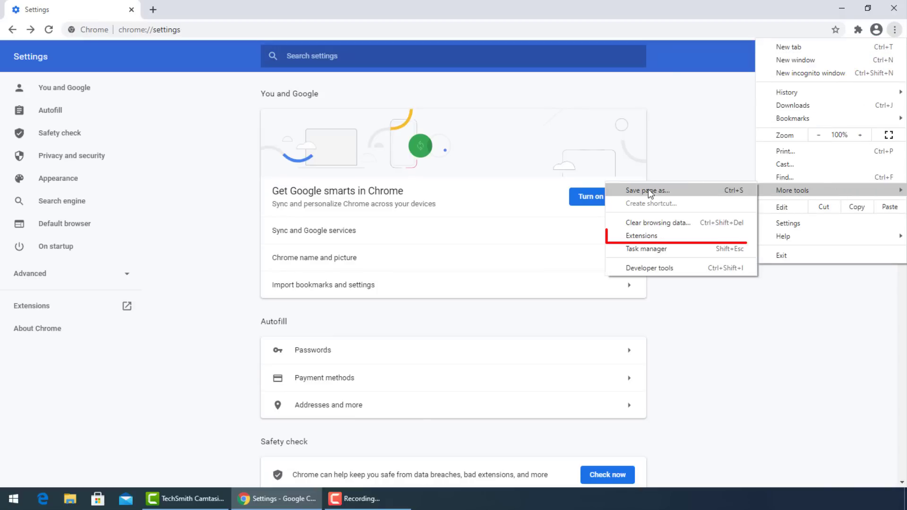
left_click(650, 237)
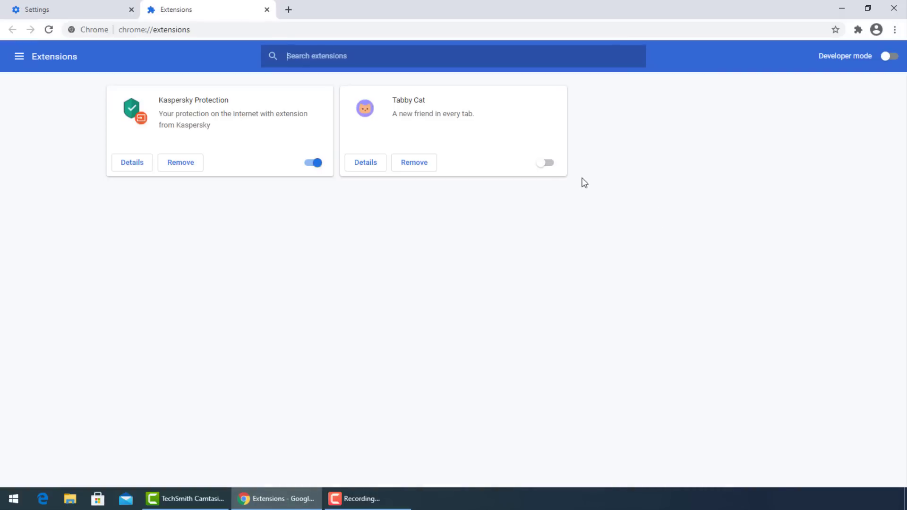
left_click(416, 169)
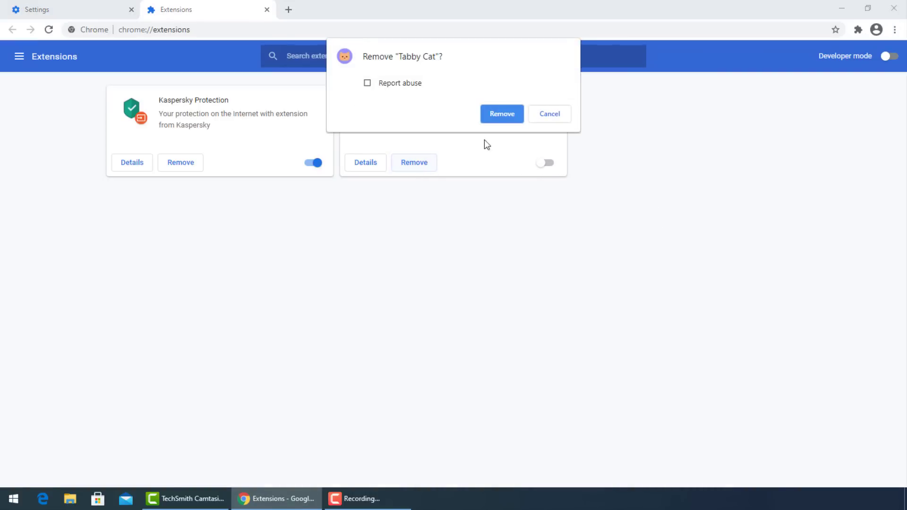
left_click(504, 112)
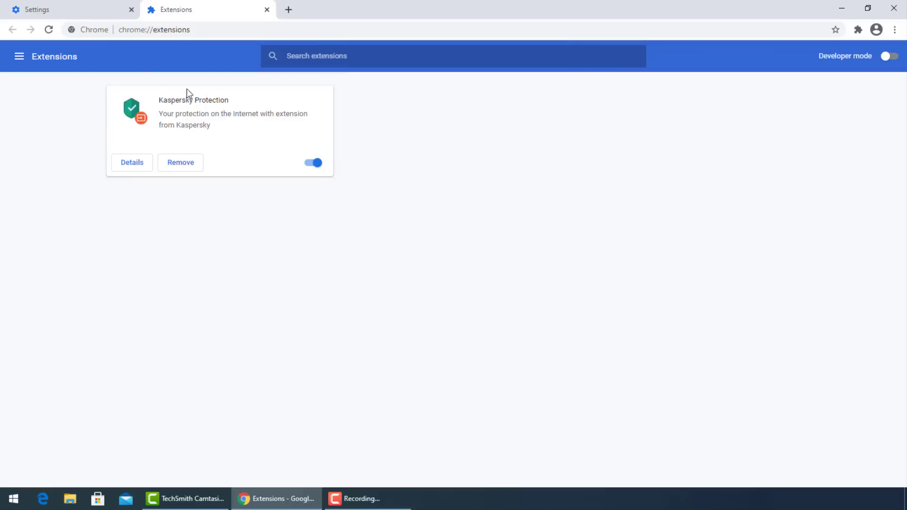
left_click(302, 161)
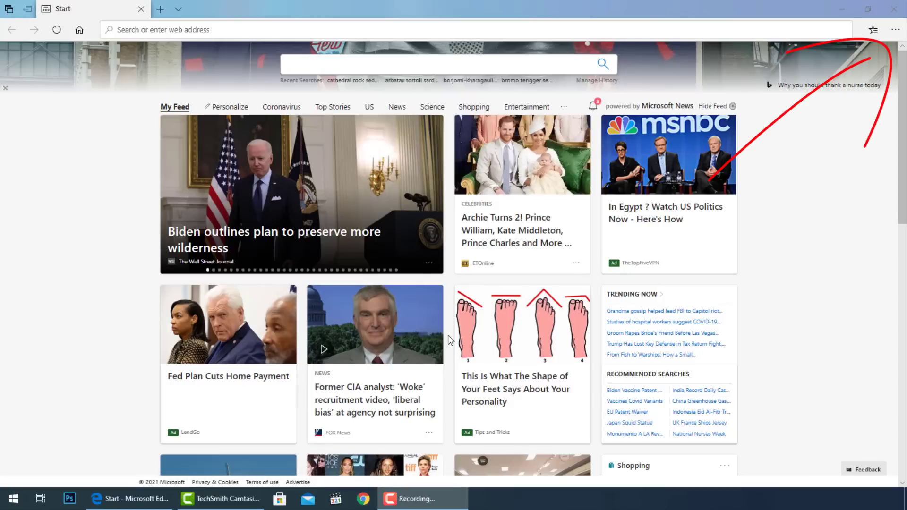
In Microsoft Edge, add download history, autofill data, passwords, media licenses and website permissions to the browsing data selection and clear it all.
left_click(896, 31)
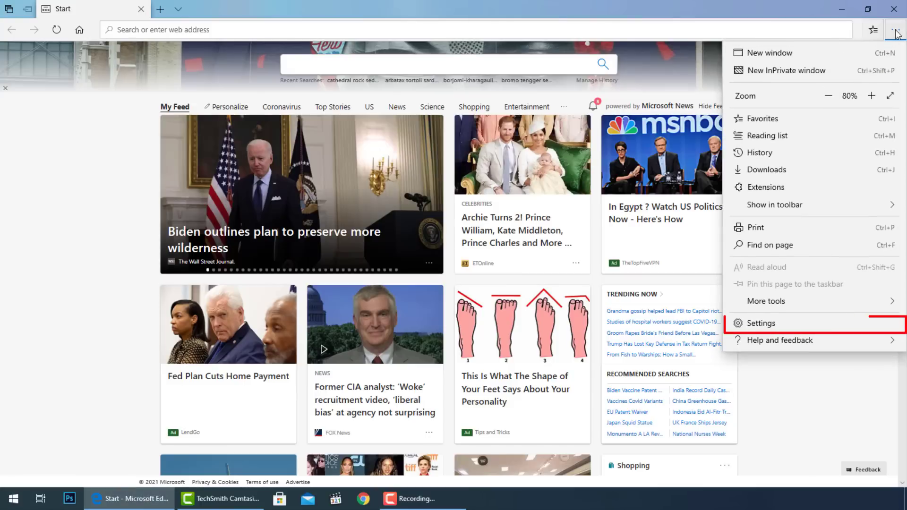
left_click(752, 325)
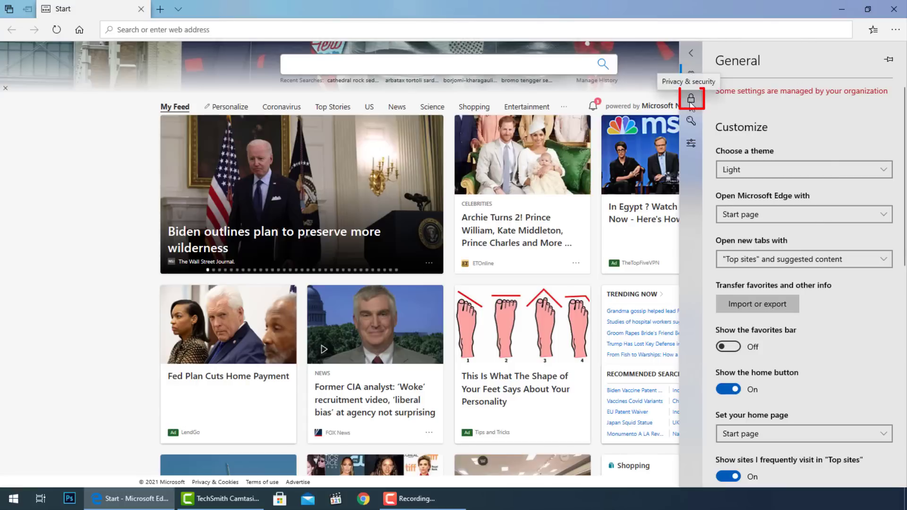
left_click(691, 103)
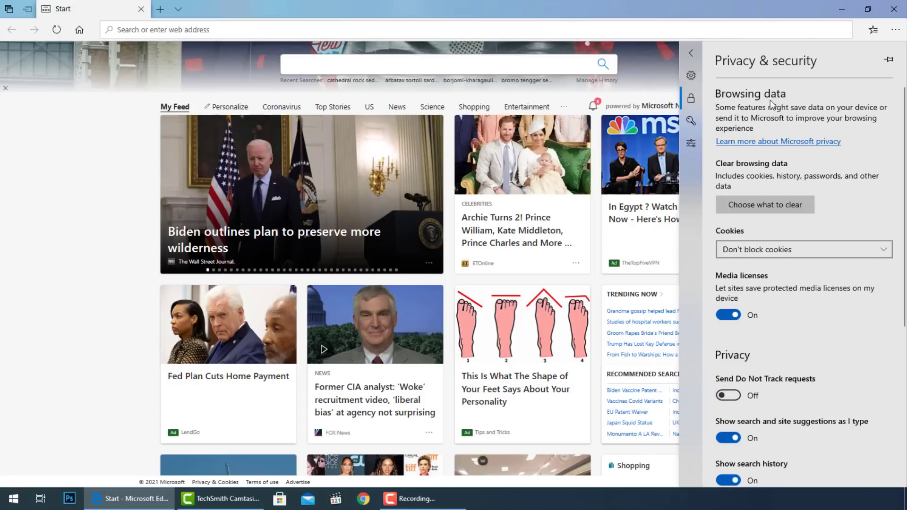
left_click(764, 204)
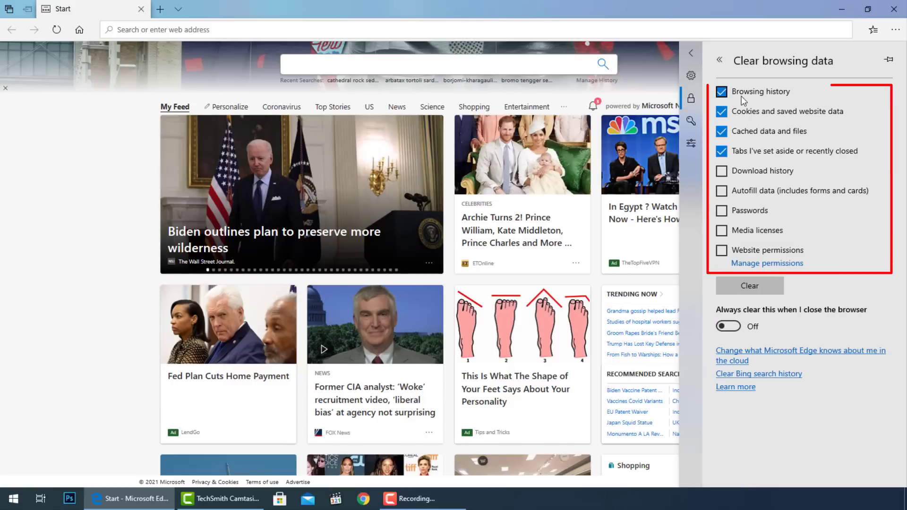
left_click(722, 171)
left_click(722, 191)
left_click(722, 210)
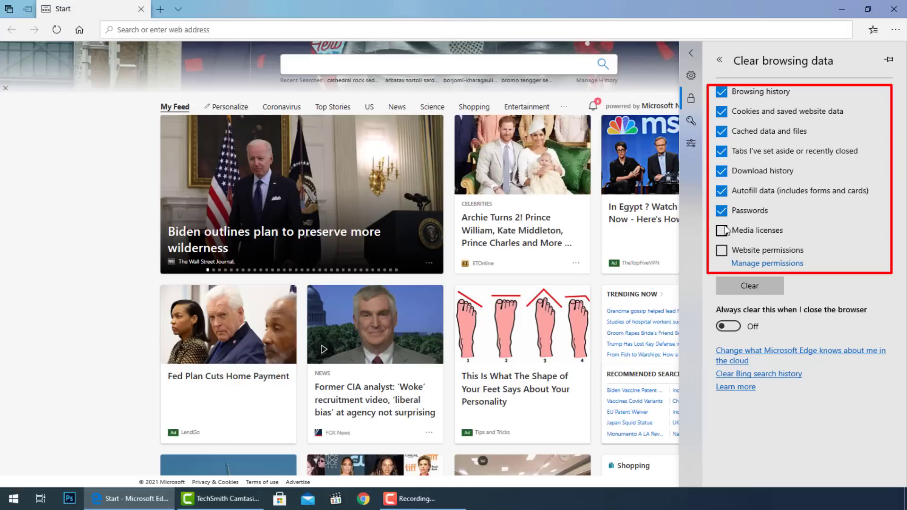
left_click(722, 230)
left_click(721, 250)
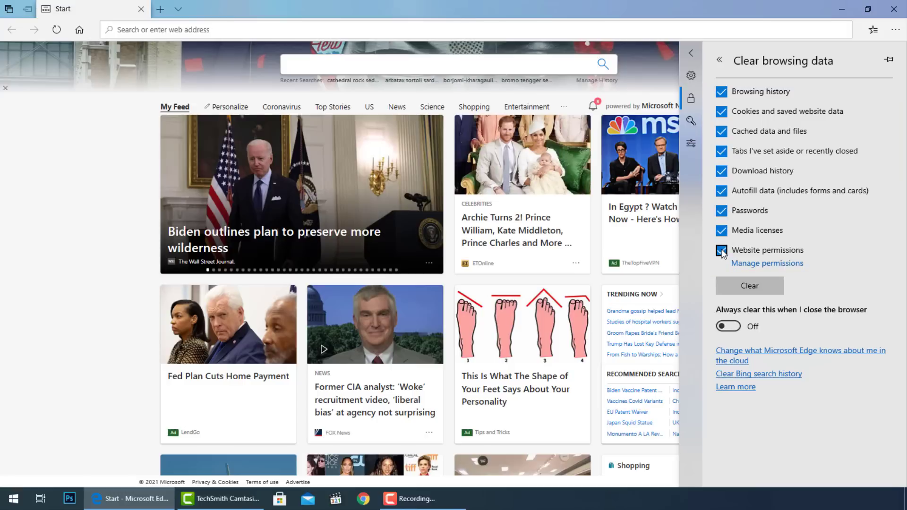
left_click(766, 288)
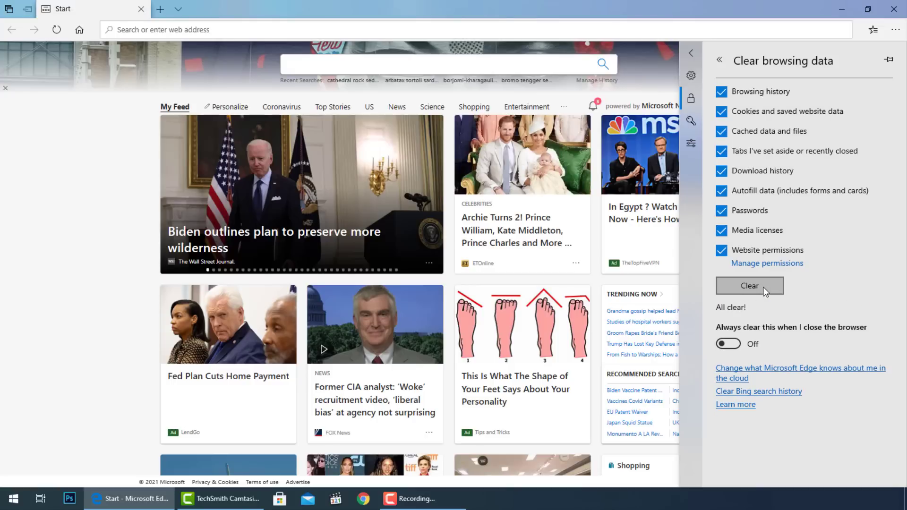
Turn off saving passwords and saving form data in Edge's password and autofill settings.
left_click(693, 121)
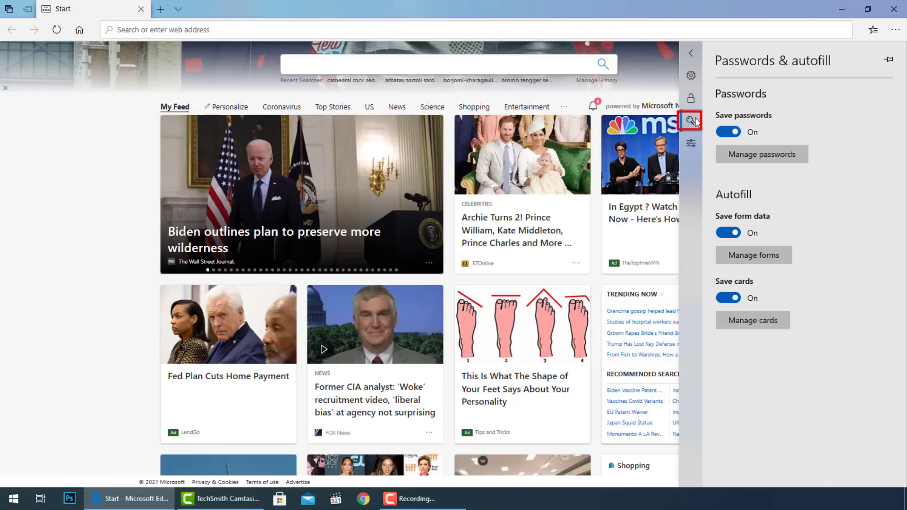
left_click(737, 132)
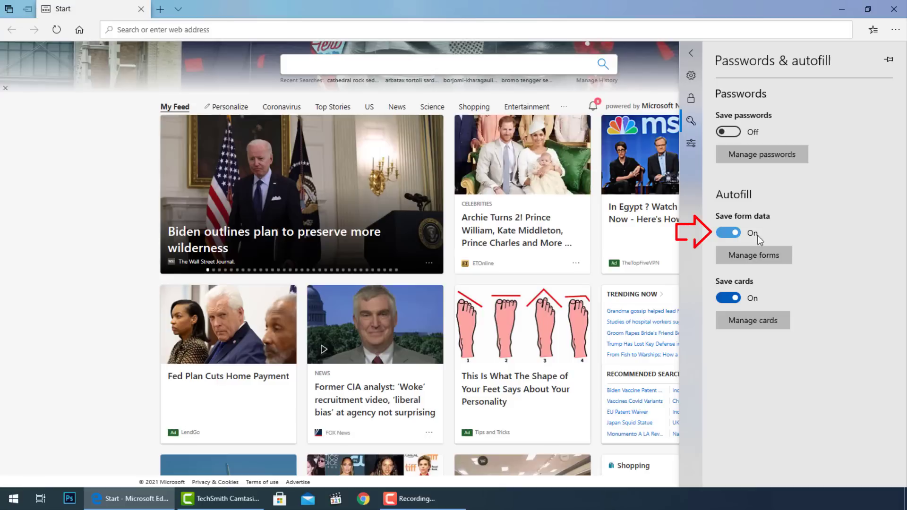
left_click(727, 232)
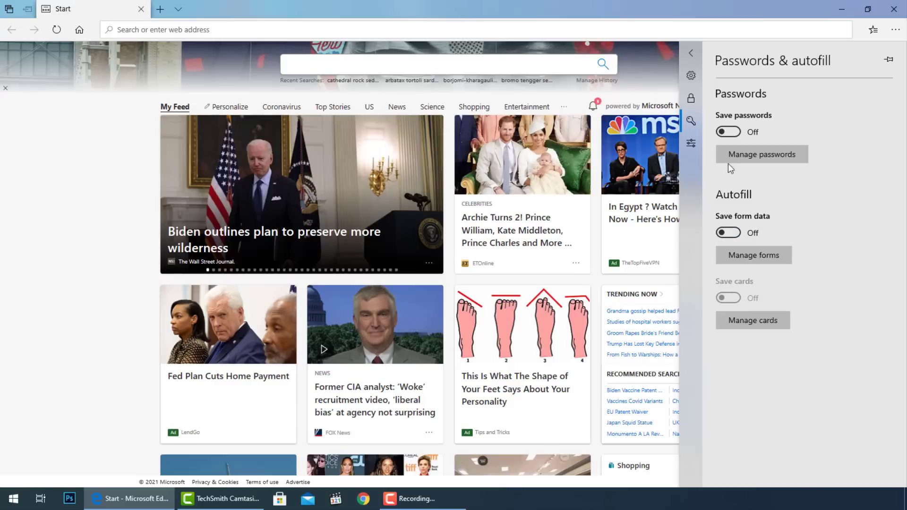
Turn off Adobe Flash Player in Edge's advanced site settings and look over the remaining advanced options.
left_click(690, 144)
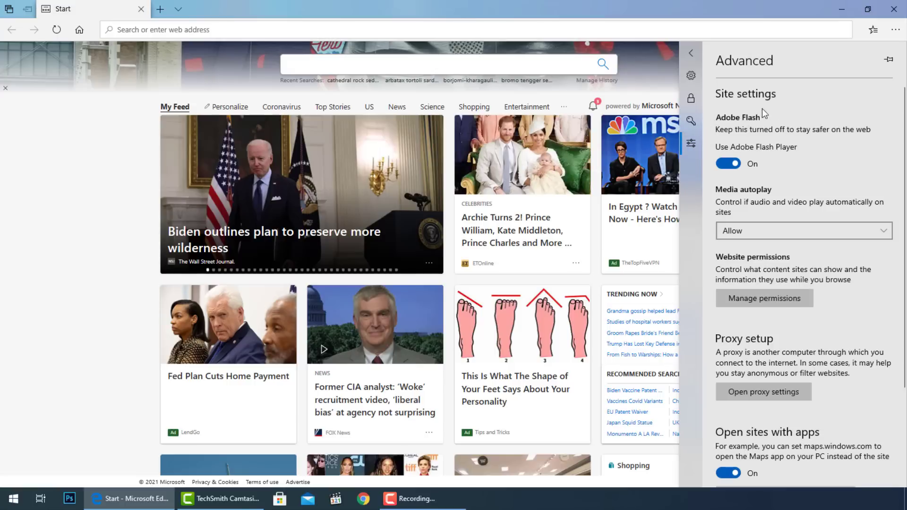
left_click(727, 164)
scroll(831, 265, "down", 1)
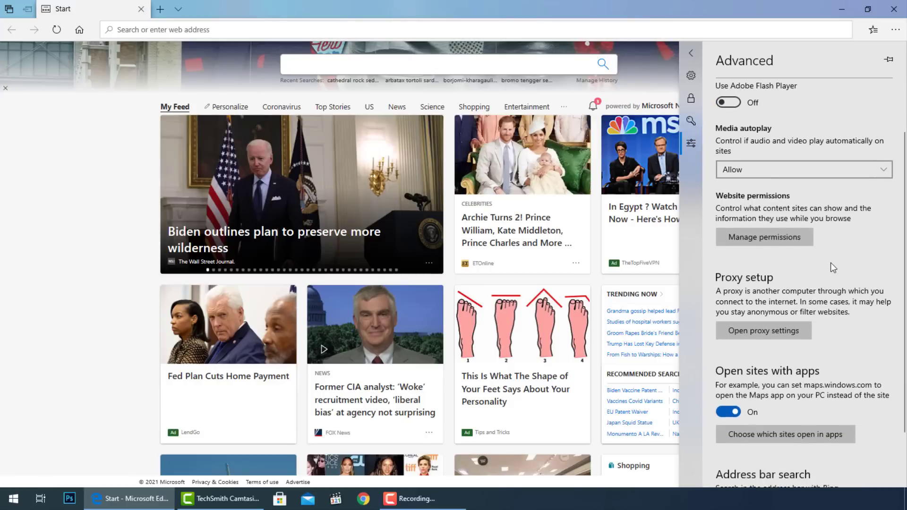
scroll(830, 262, "down", 1)
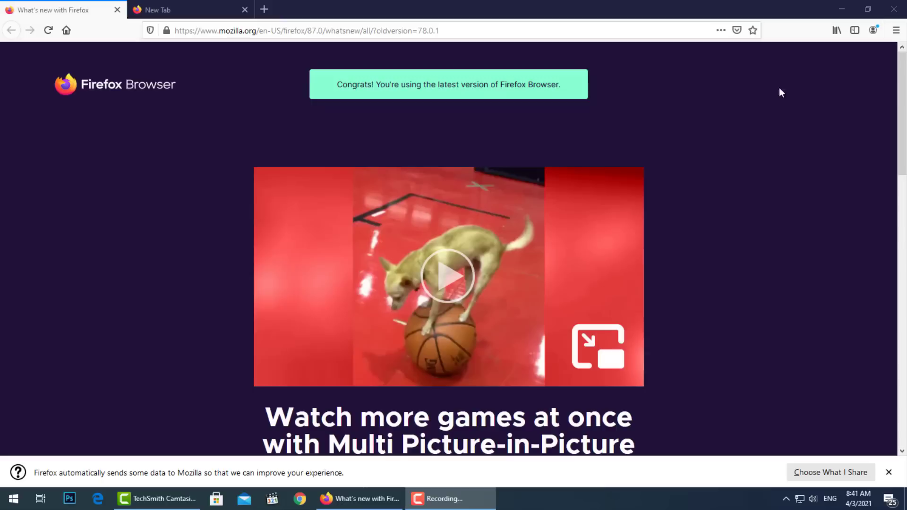
Open Firefox's options and look through the General settings from Startup to Network Settings.
left_click(895, 31)
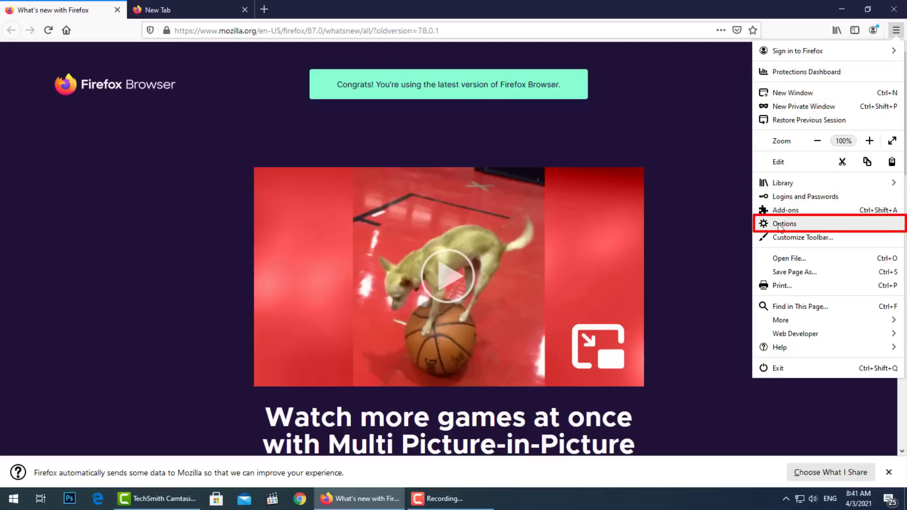
left_click(820, 229)
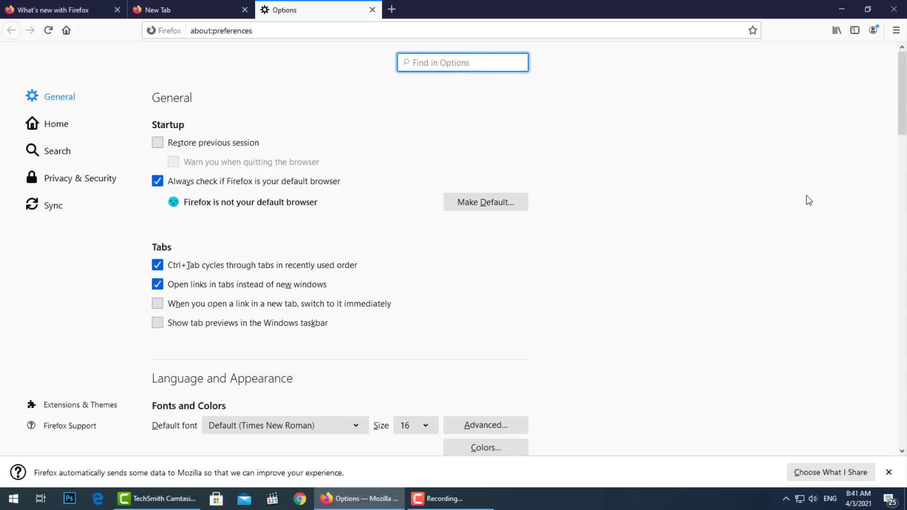
scroll(806, 195, "down", 5)
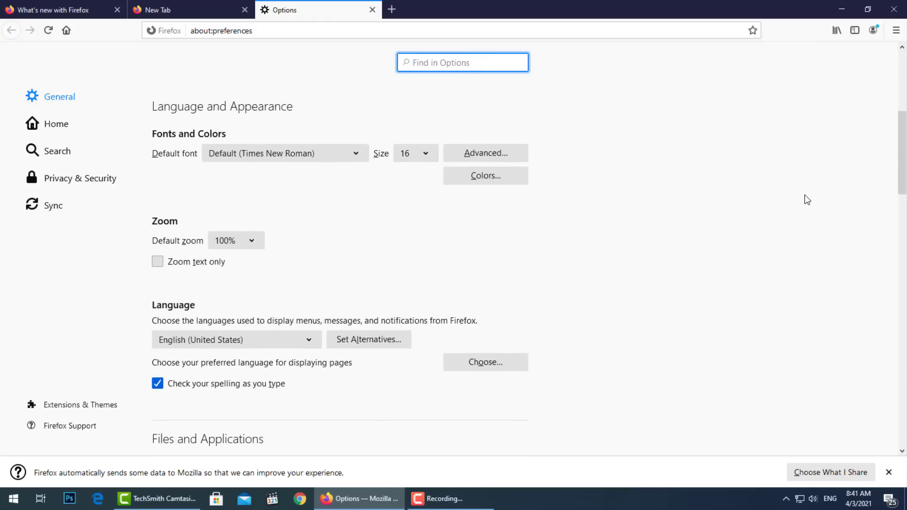
scroll(804, 195, "down", 3)
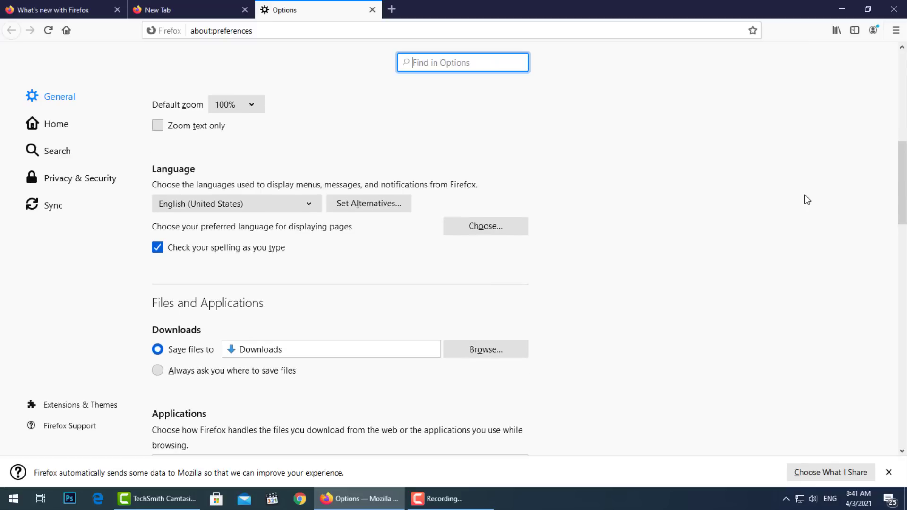
scroll(804, 195, "down", 3)
scroll(803, 194, "down", 3)
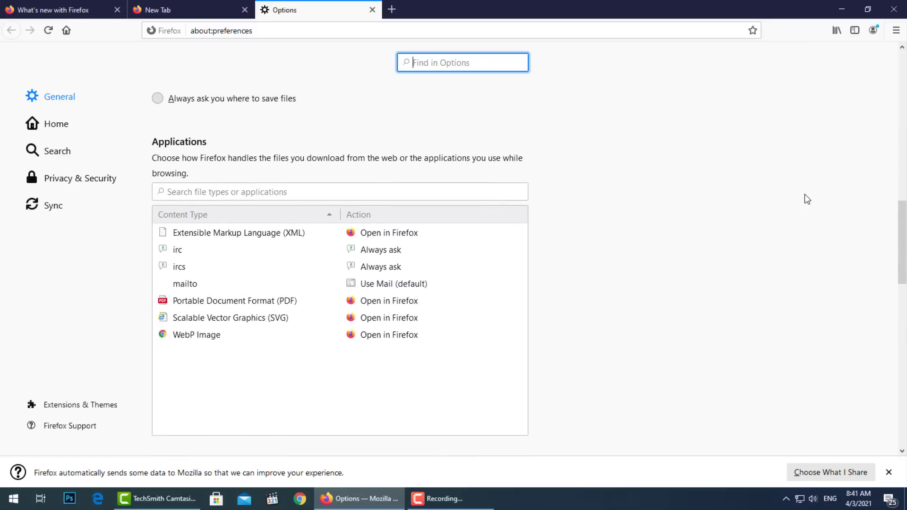
scroll(804, 194, "down", 7)
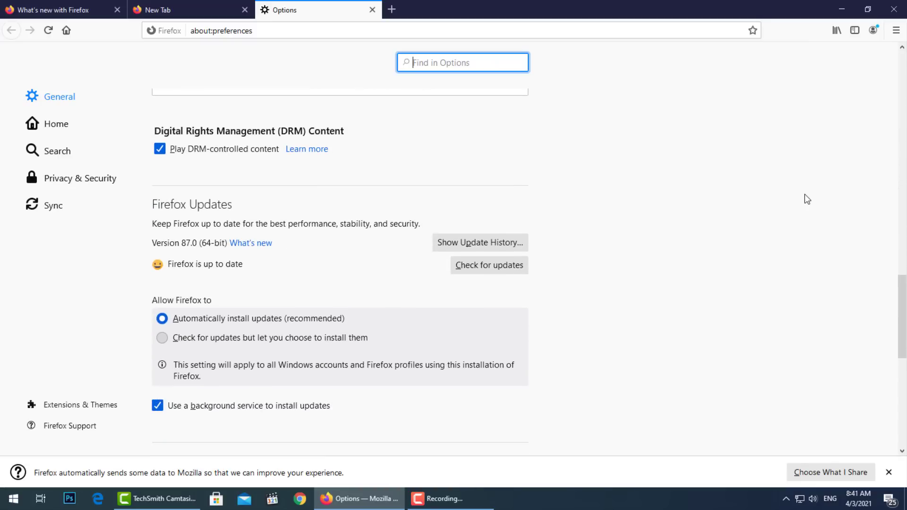
scroll(804, 194, "down", 4)
scroll(804, 194, "down", 1)
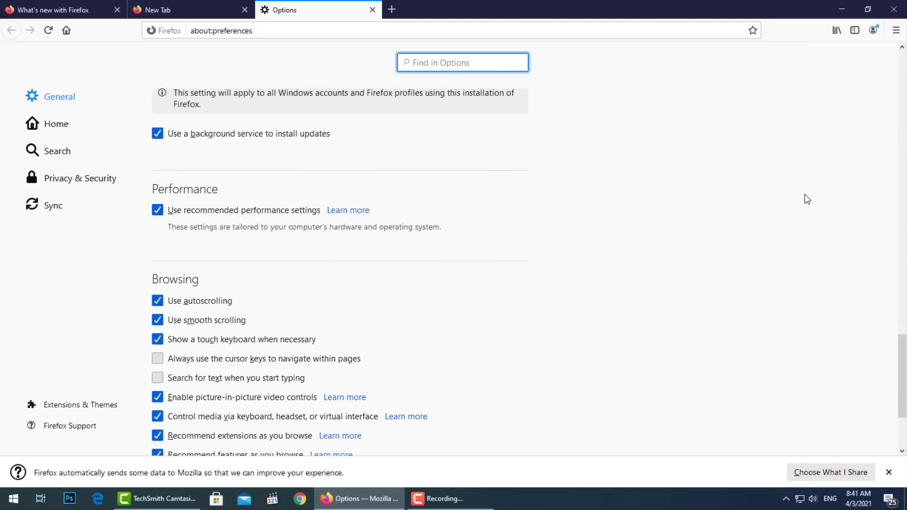
scroll(804, 194, "down", 1)
scroll(804, 194, "down", 1)
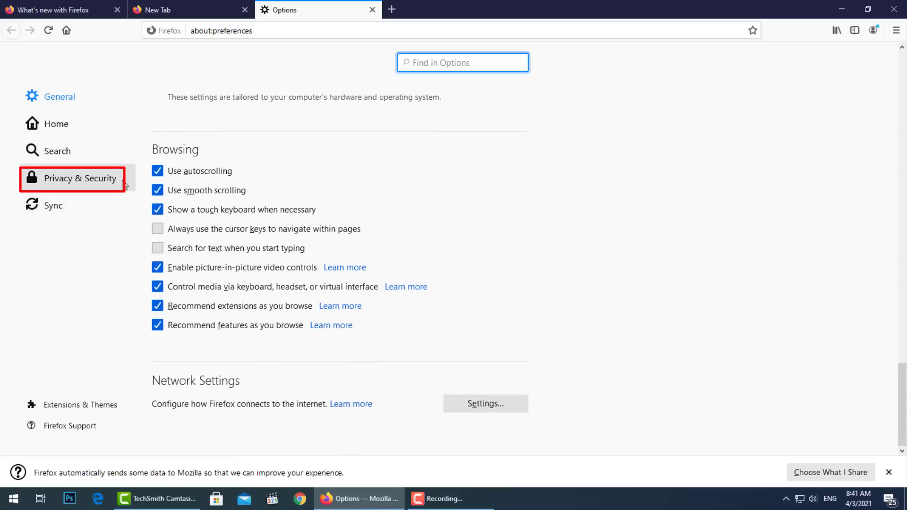
In Firefox's Privacy & Security settings, clear all stored cookies, site data and cached web content.
left_click(87, 179)
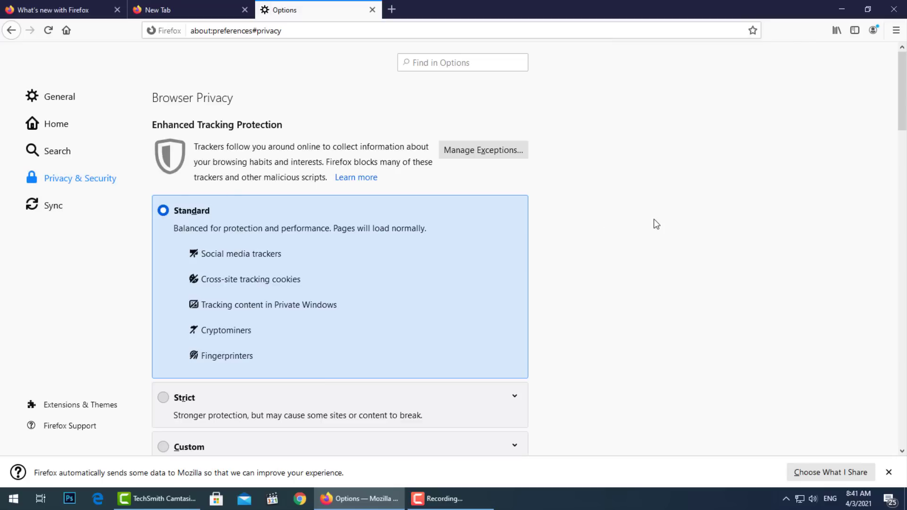
scroll(654, 220, "down", 1)
scroll(654, 220, "down", 2)
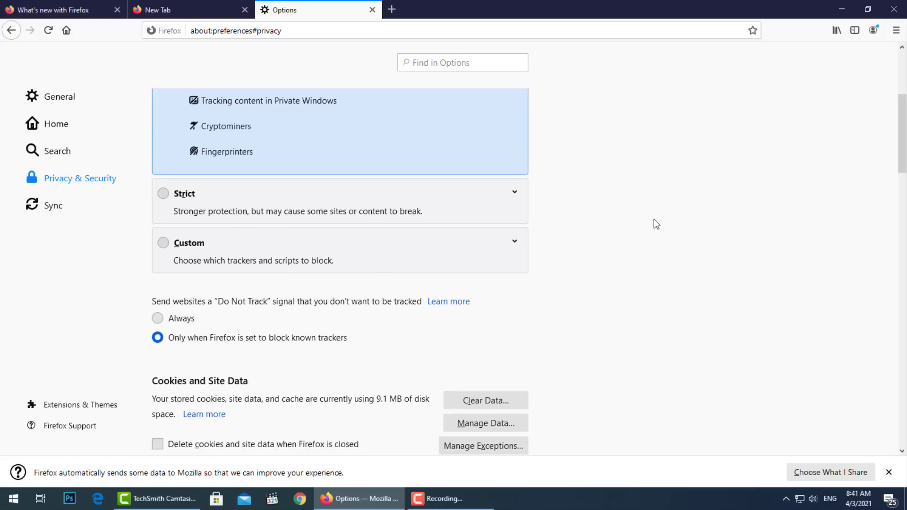
scroll(654, 219, "down", 3)
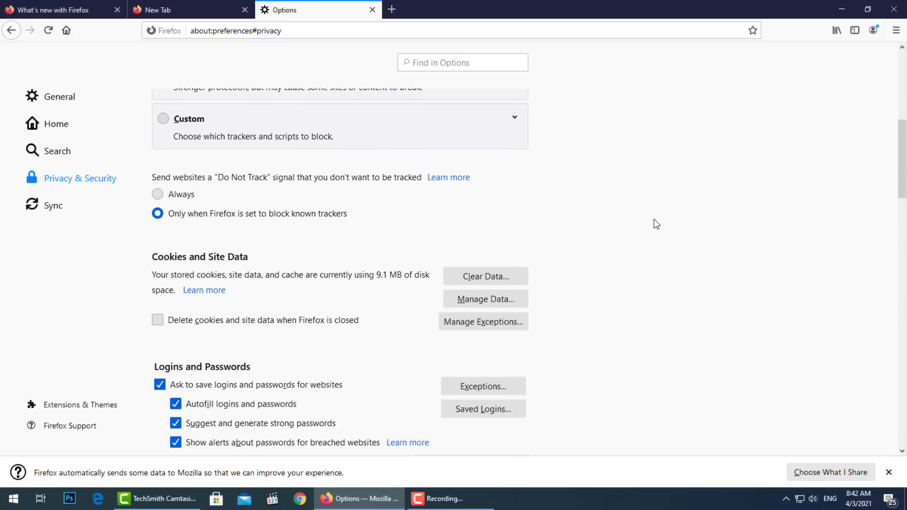
left_click(482, 263)
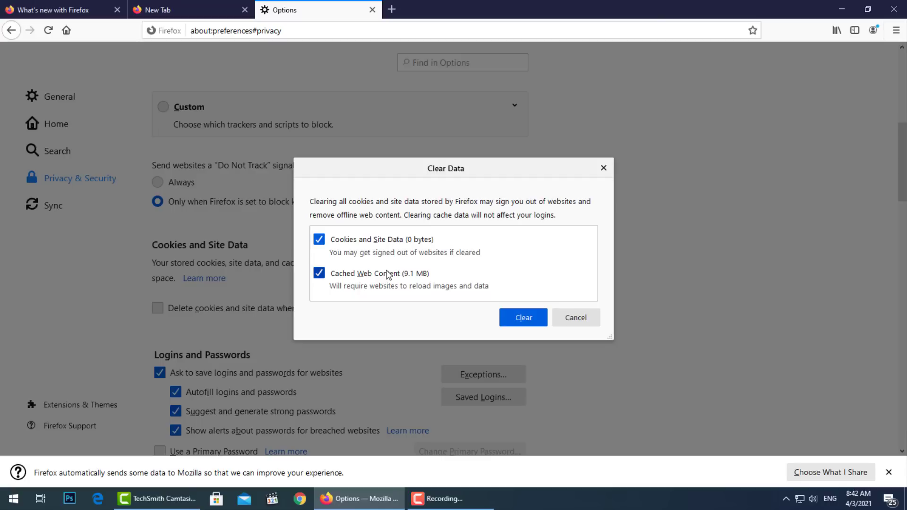
left_click(517, 319)
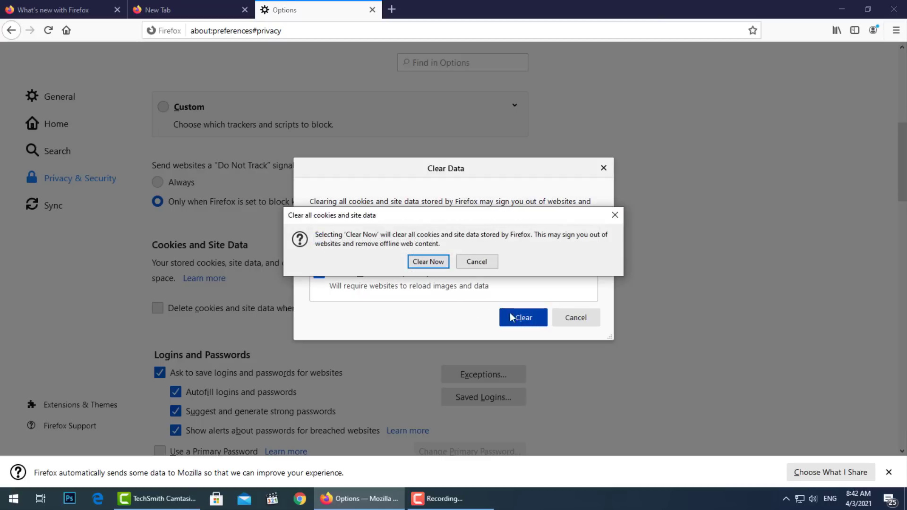
left_click(437, 265)
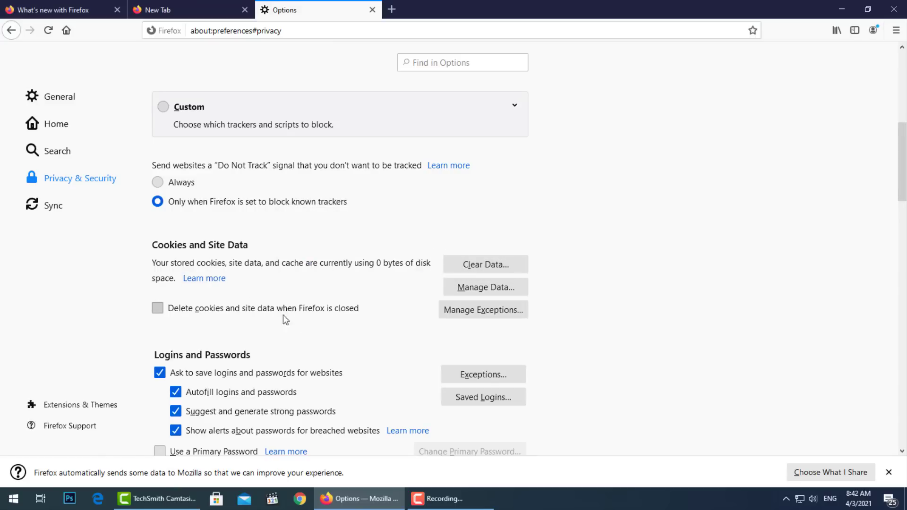
Turn on deleting cookies and site data when Firefox is closed, and check the cookie exceptions without adding any.
left_click(160, 313)
left_click(492, 315)
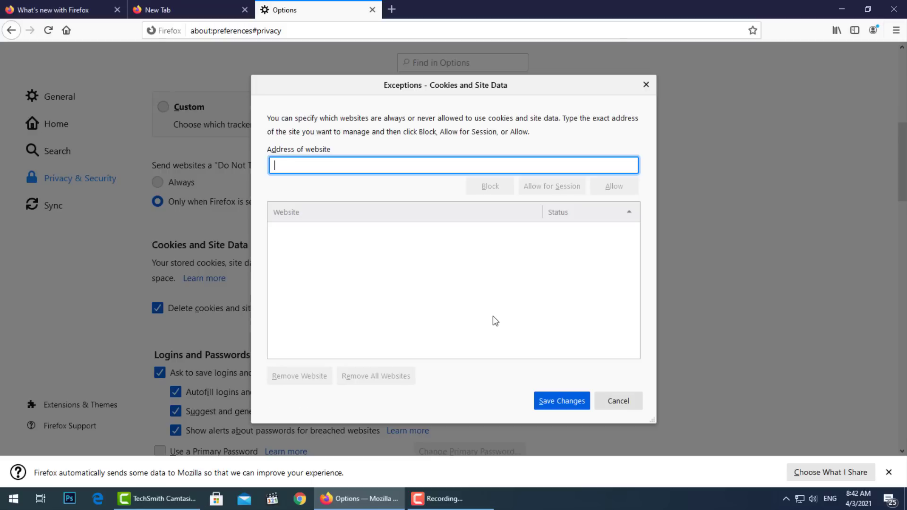
left_click(635, 401)
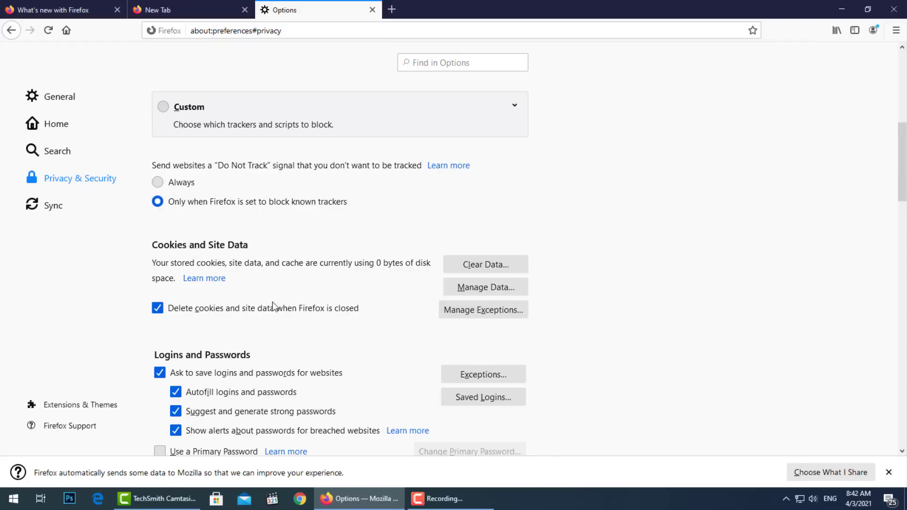
Look over the Logins and Passwords options and check the available history modes, choosing Remember history.
scroll(489, 311, "down", 4)
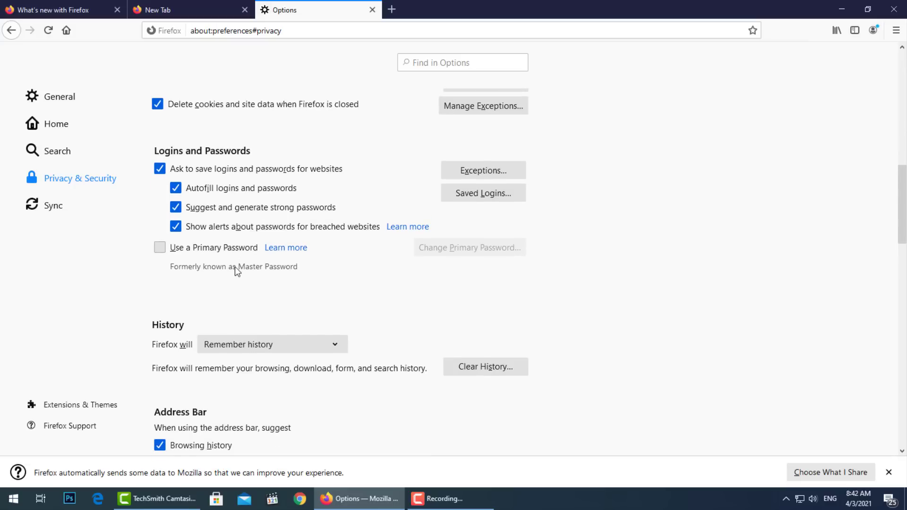
scroll(234, 267, "down", 1)
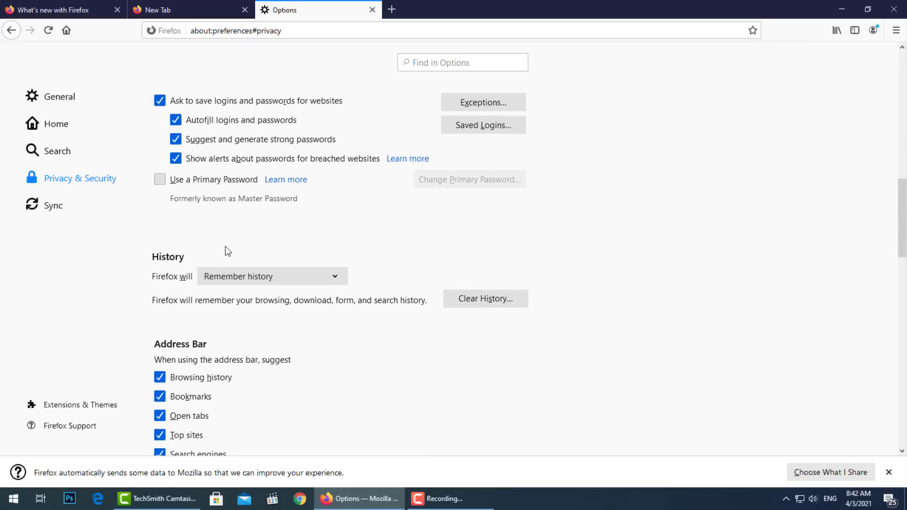
scroll(225, 247, "up", 1)
scroll(225, 246, "down", 3)
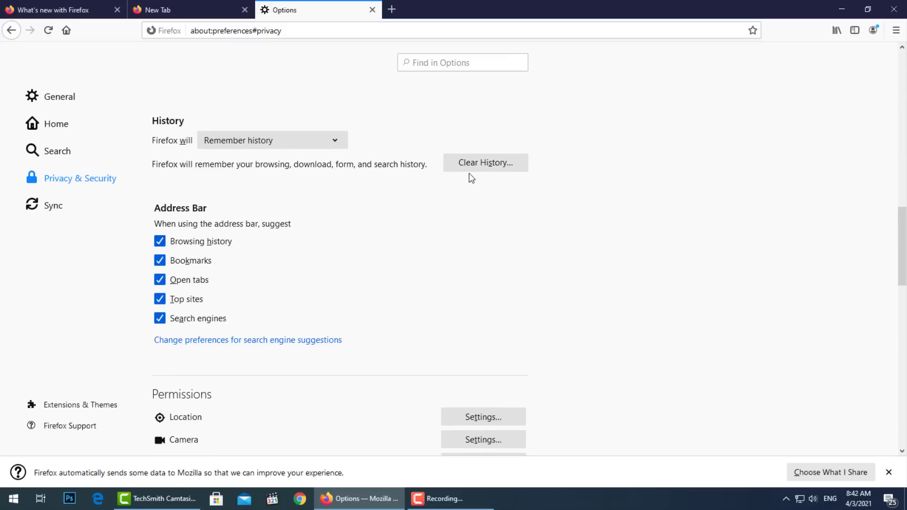
left_click(319, 148)
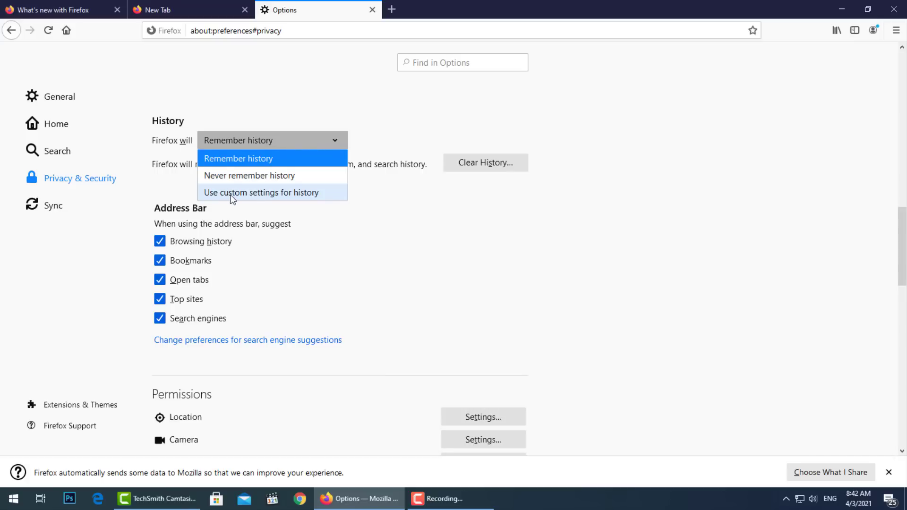
left_click(289, 157)
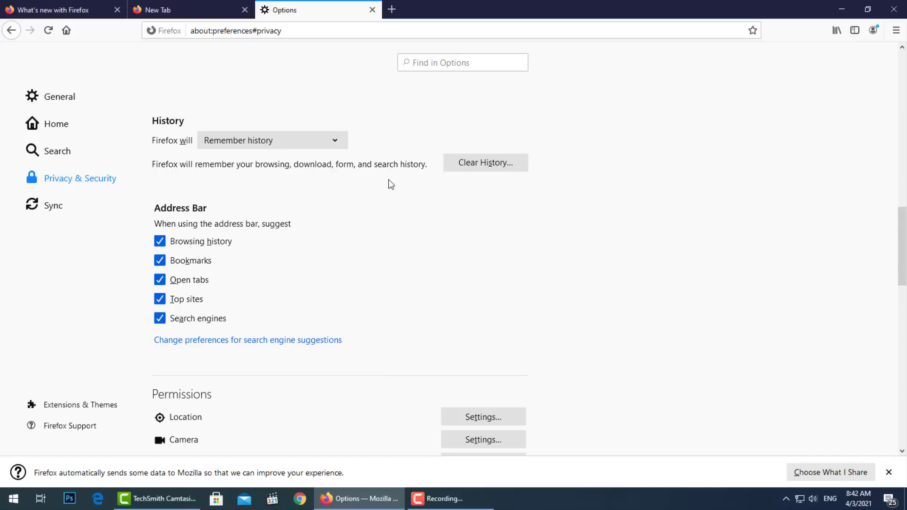
Clear Firefox's history with the time range Everything, adding Site Preferences and Offline Website Data to the selected items.
left_click(516, 169)
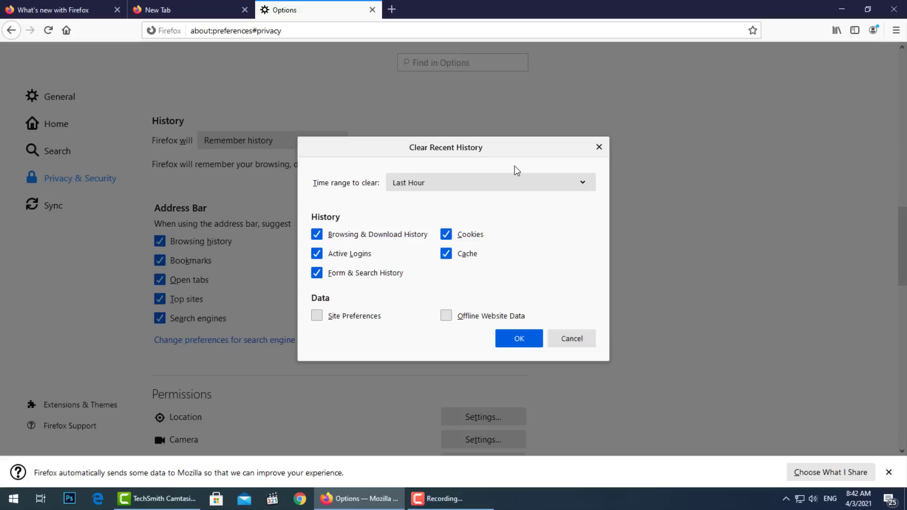
left_click(415, 185)
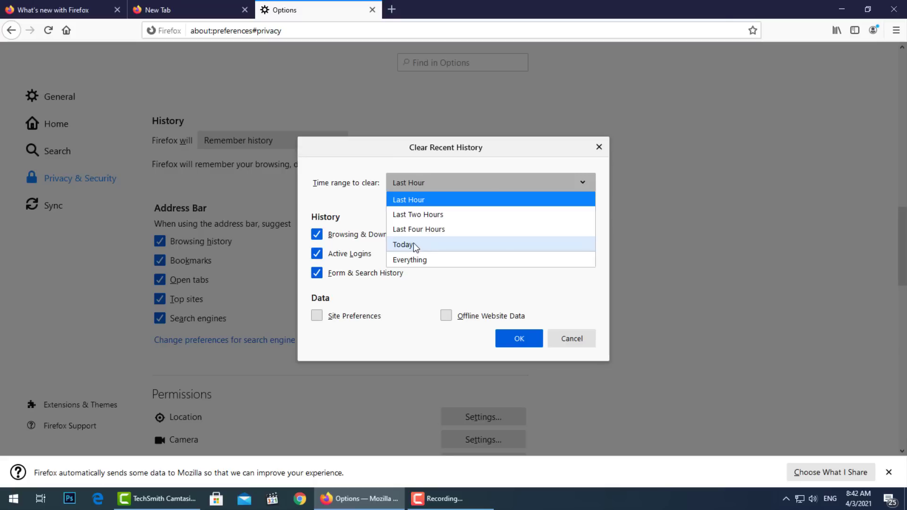
left_click(414, 261)
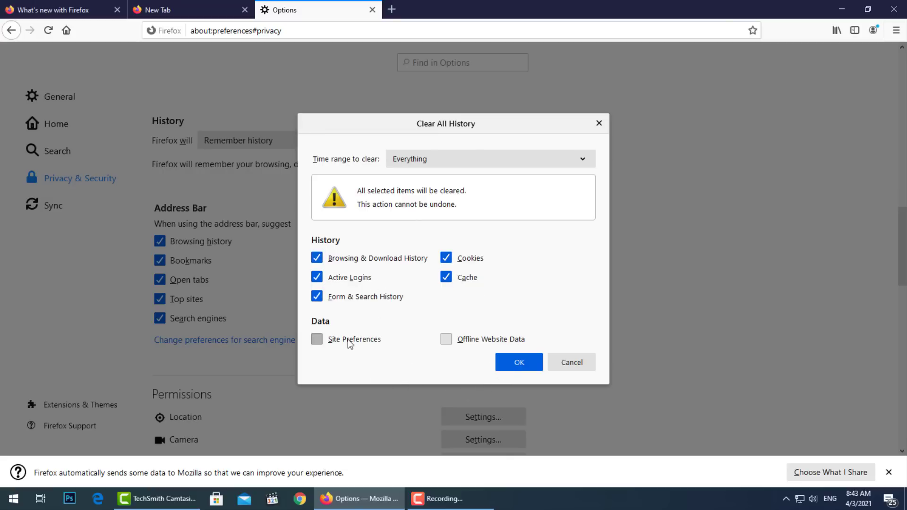
left_click(325, 340)
left_click(454, 341)
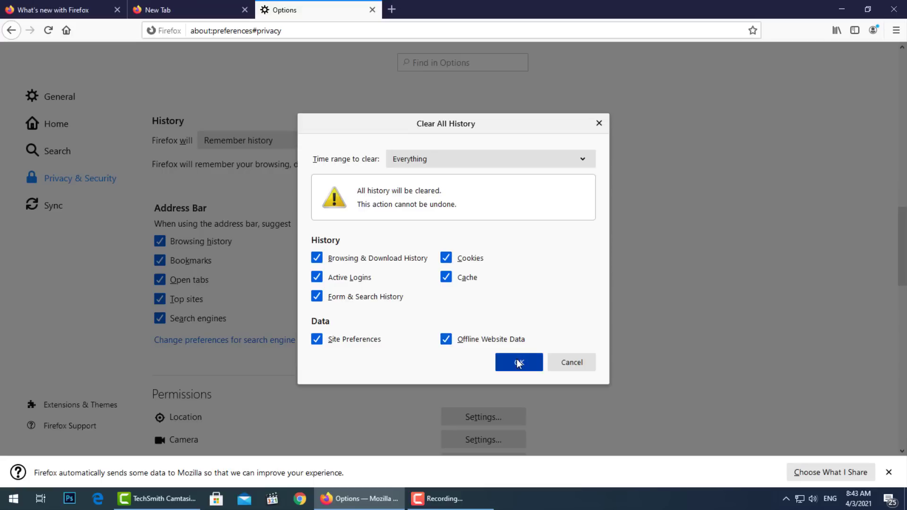
left_click(518, 363)
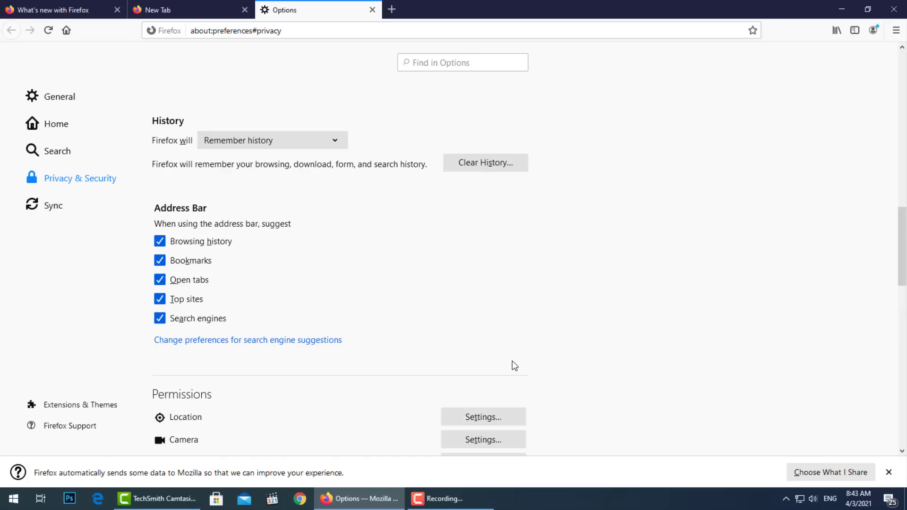
Look through the address bar, permissions, data collection, security and HTTPS-Only Mode settings, and review the login and cookie options again.
scroll(482, 344, "down", 3)
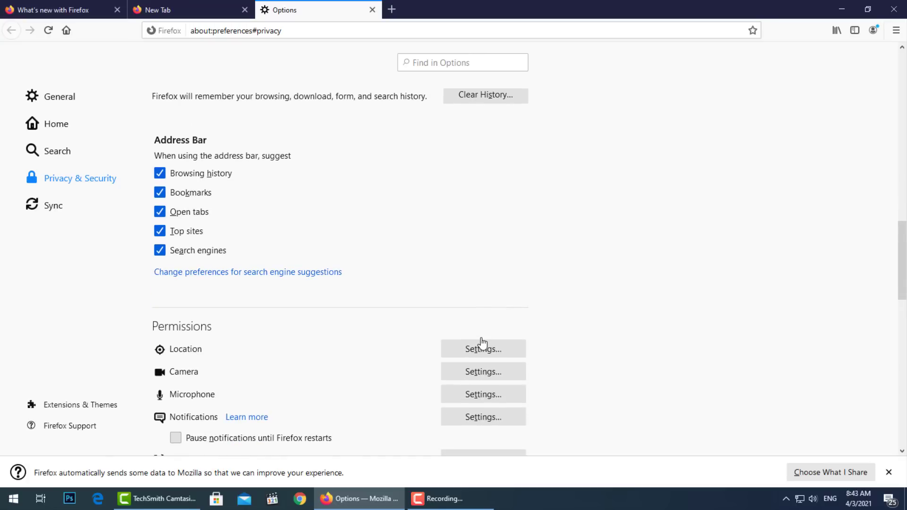
scroll(483, 344, "down", 12)
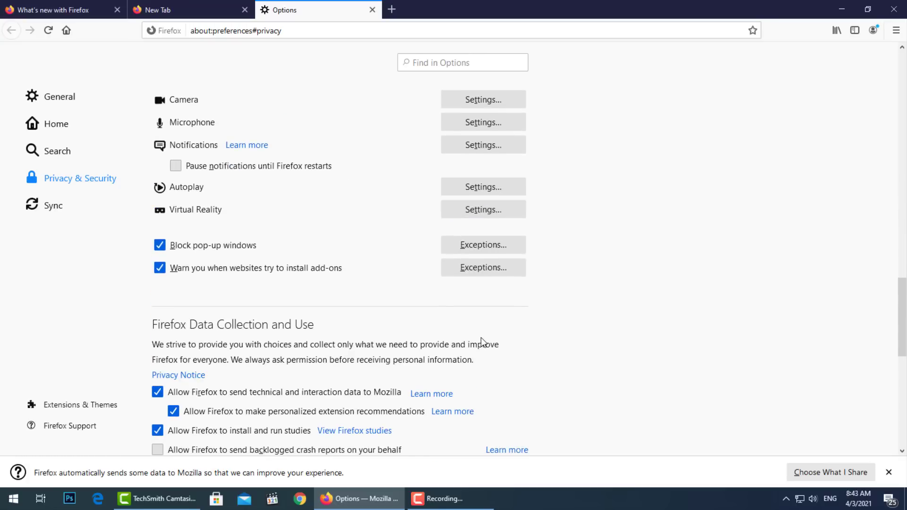
scroll(482, 340, "down", 9)
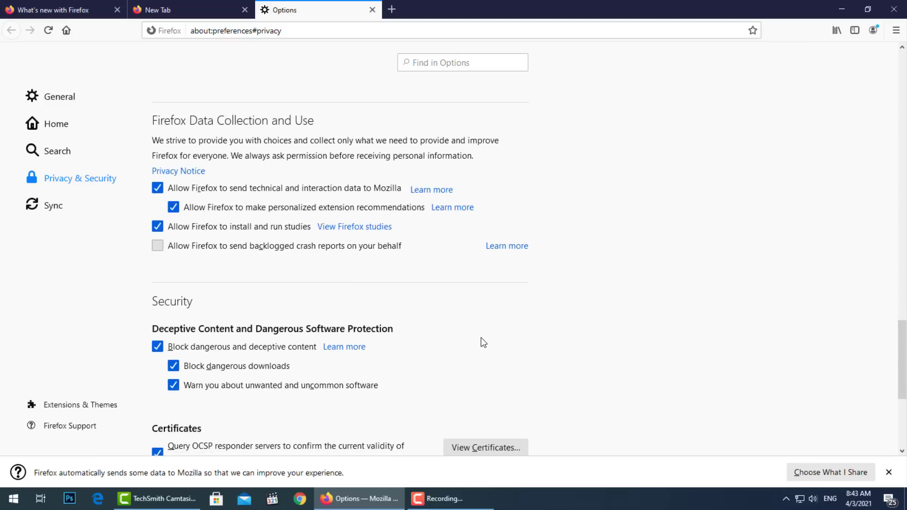
scroll(483, 342, "down", 6)
scroll(481, 337, "down", 4)
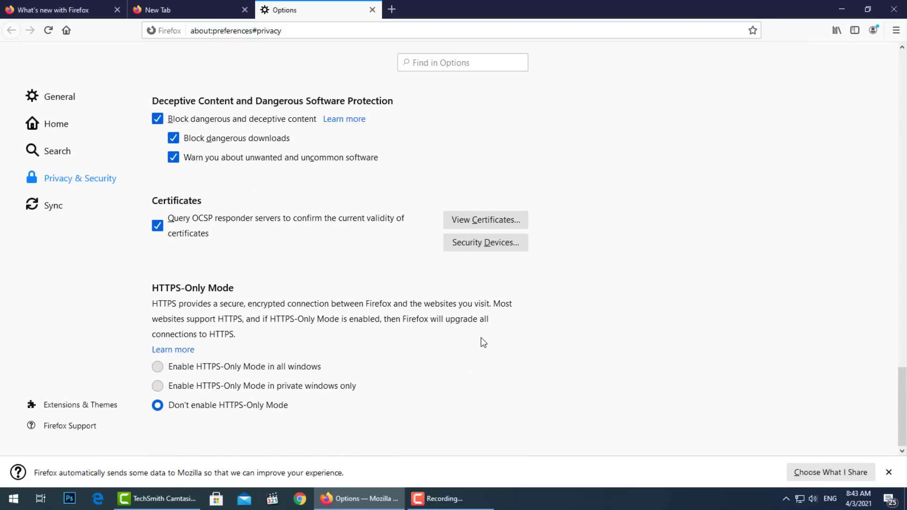
scroll(481, 337, "up", 20)
scroll(481, 337, "up", 10)
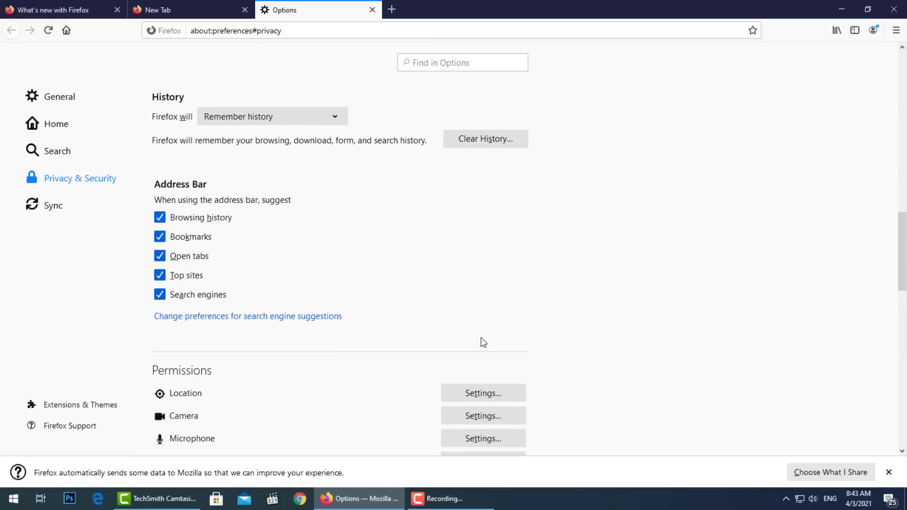
scroll(481, 337, "up", 6)
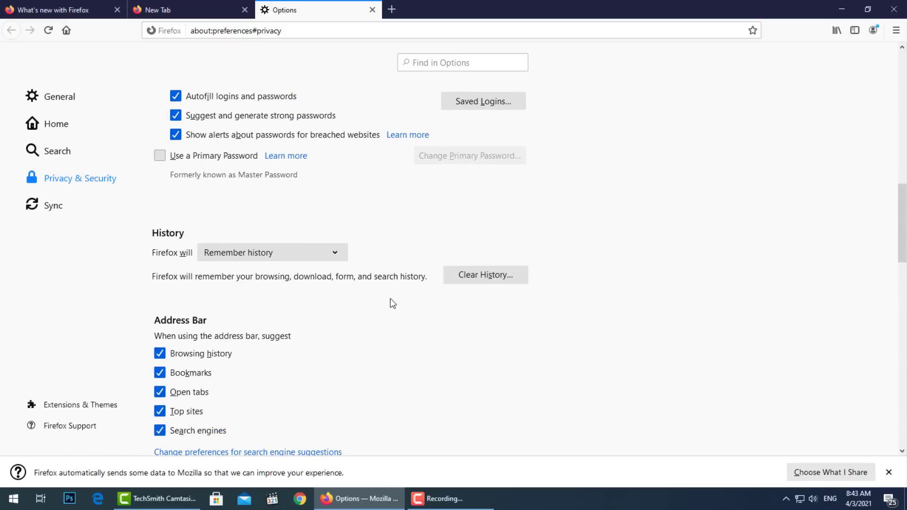
scroll(390, 299, "up", 9)
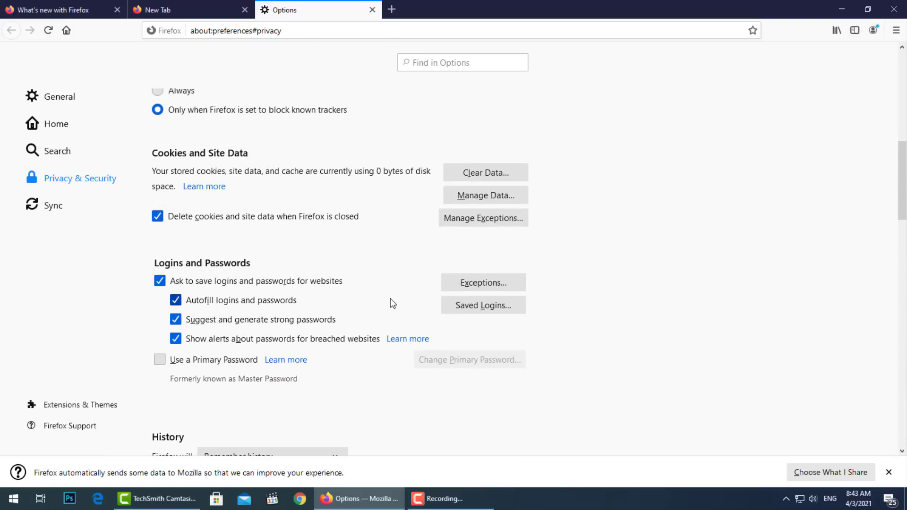
scroll(390, 299, "up", 19)
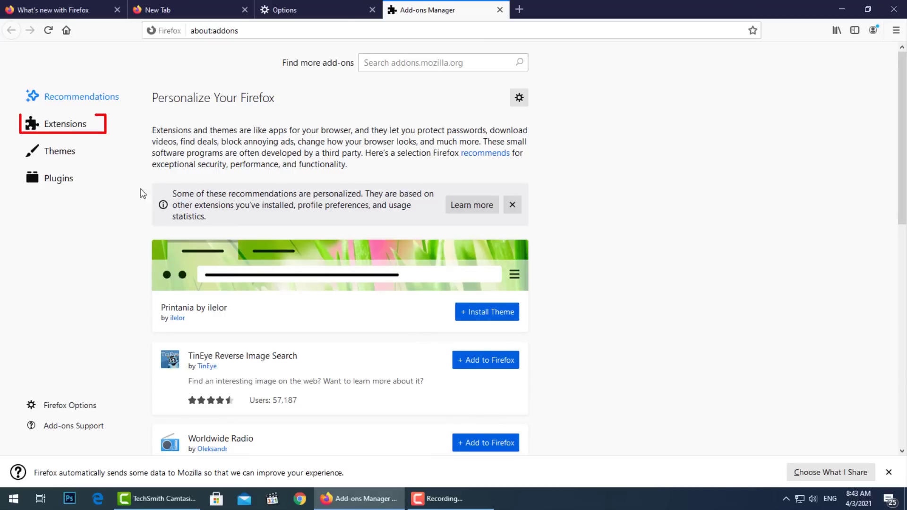
Review the extensions list in Firefox's Add-ons Manager and open the extension shortcuts management page.
left_click(64, 127)
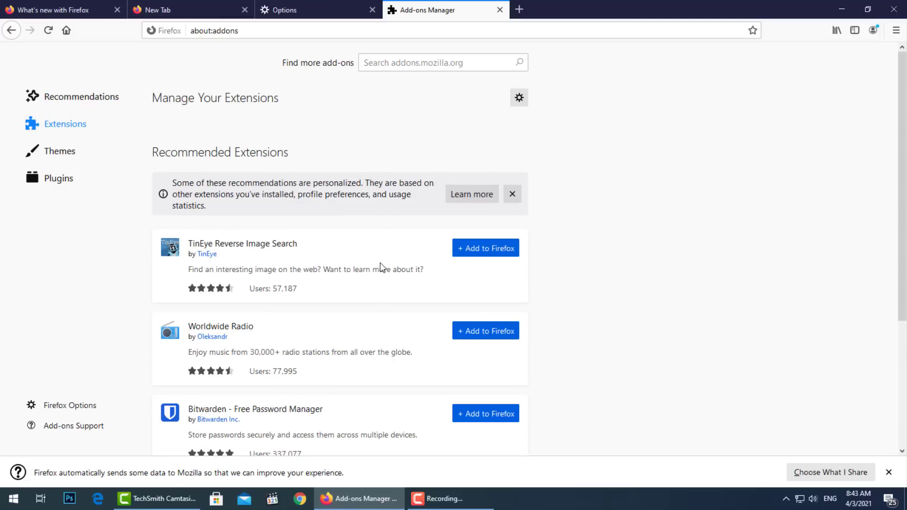
scroll(419, 294, "down", 3)
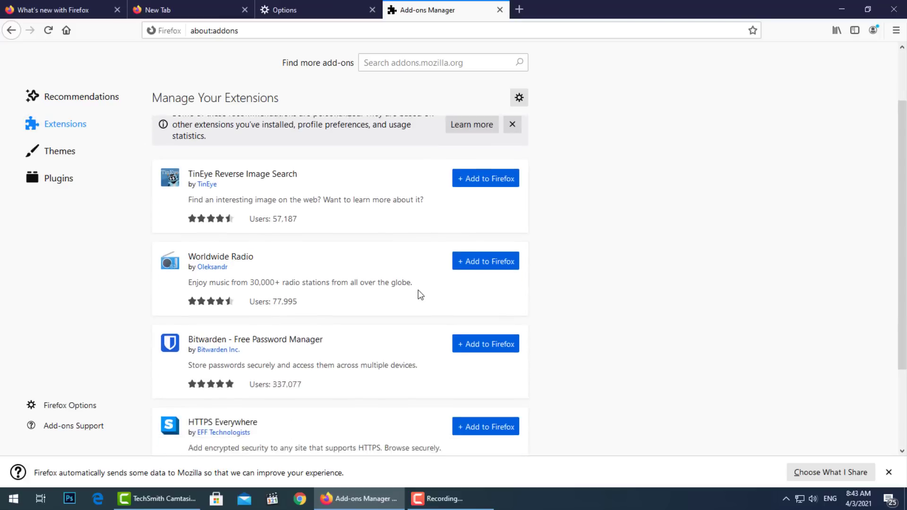
scroll(250, 220, "down", 2)
scroll(251, 223, "up", 5)
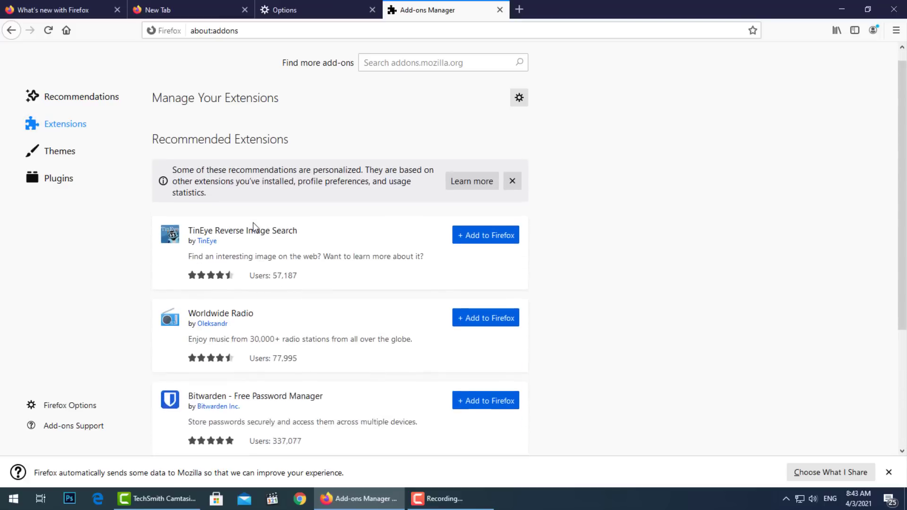
left_click(518, 97)
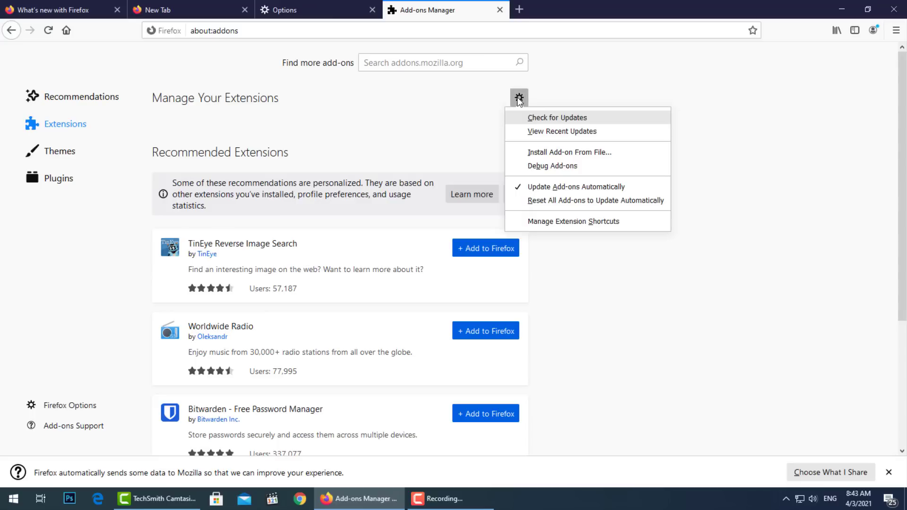
left_click(574, 222)
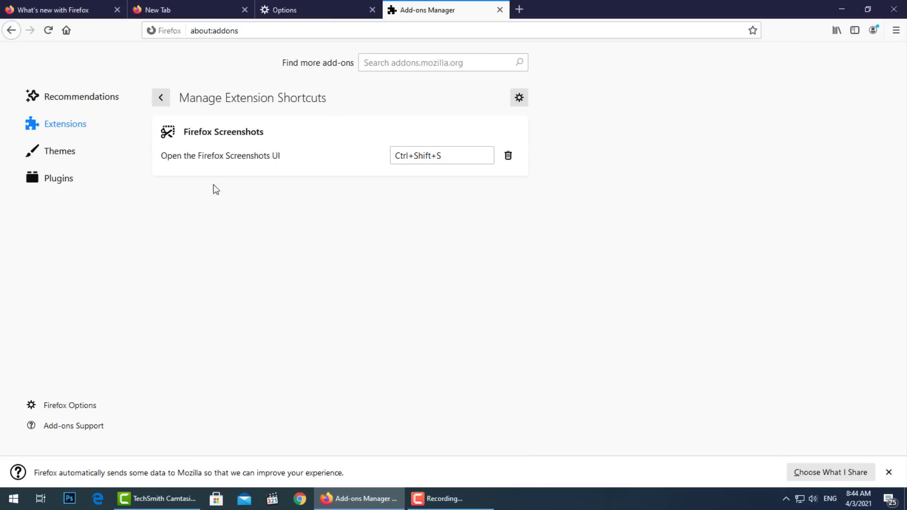